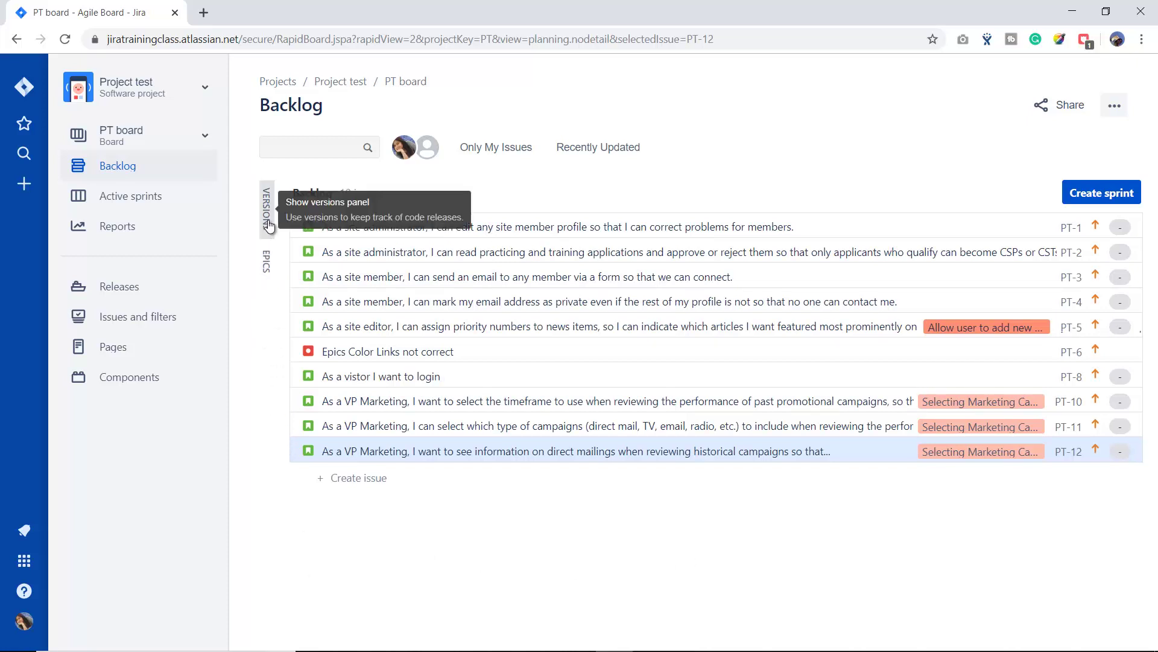
Show the epics beside the backlog and look through the listed epics.
{"action": "left_click", "coordinate": [266, 269]}
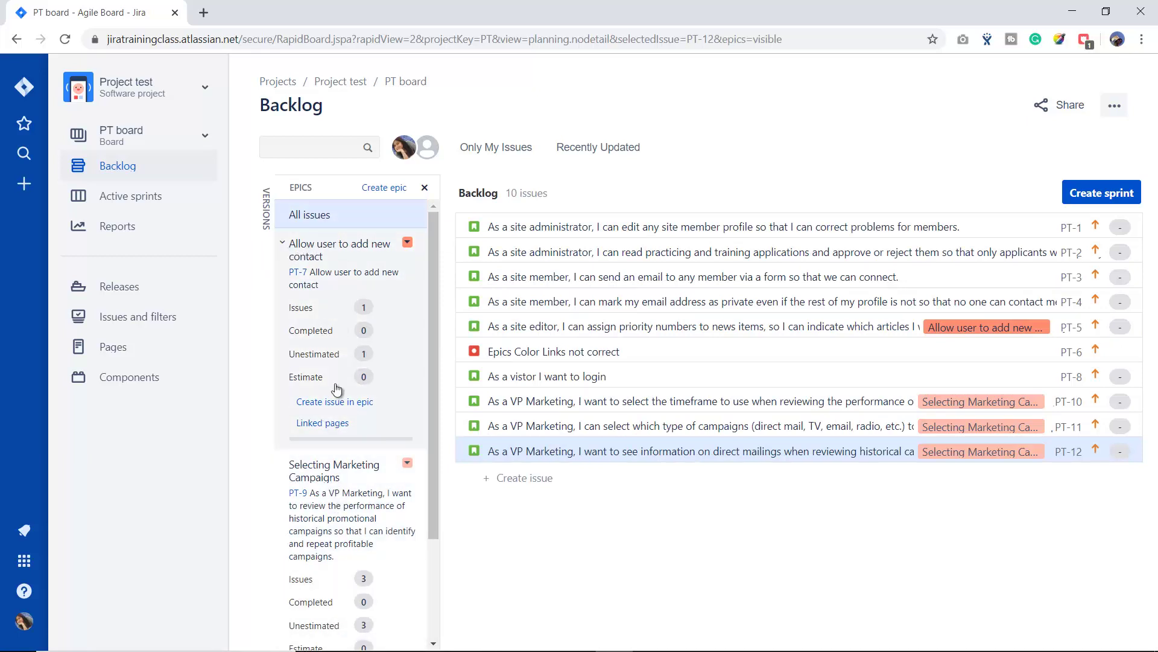
{"action": "scroll", "coordinate": [329, 485], "scroll_direction": "down", "scroll_amount": 3}
{"action": "scroll", "coordinate": [330, 483], "scroll_direction": "up", "scroll_amount": 3}
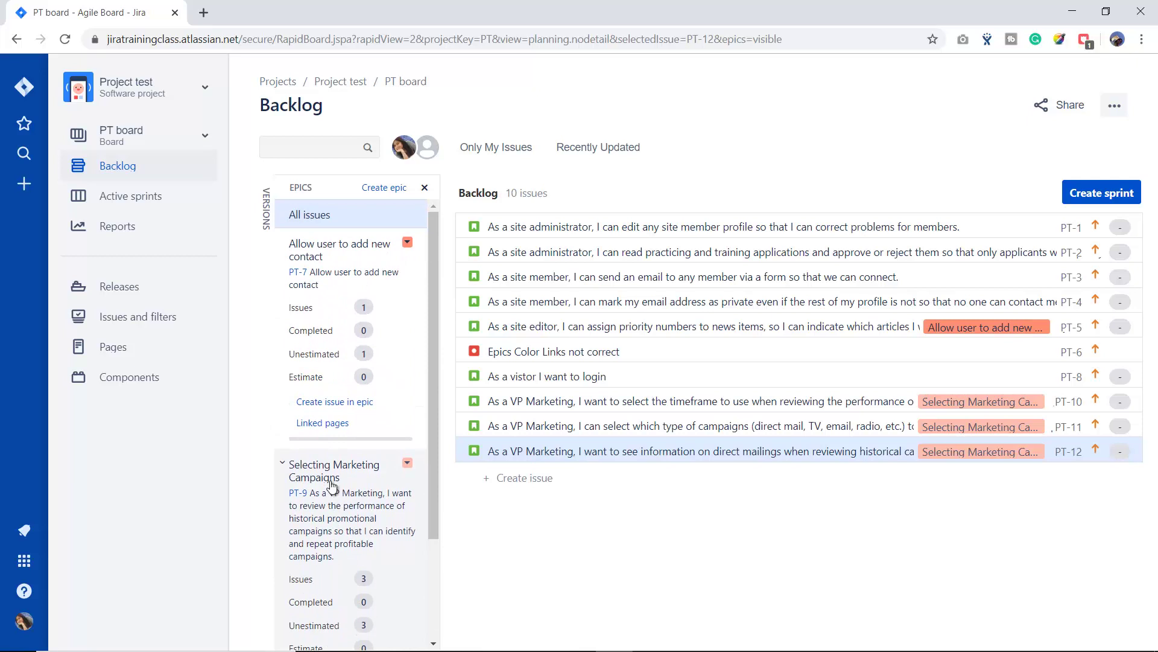
Review the epic name and summary fields of the new epic form and leave it without creating an epic.
{"action": "left_click", "coordinate": [378, 215]}
{"action": "left_click", "coordinate": [387, 187]}
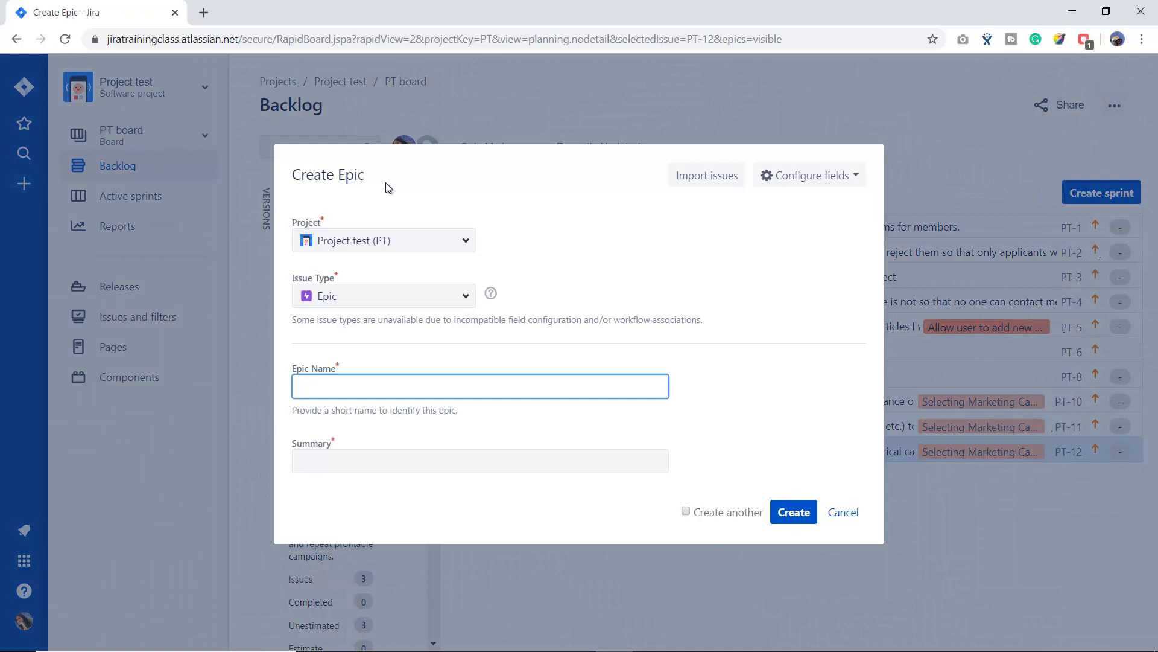
{"action": "left_click", "coordinate": [388, 390]}
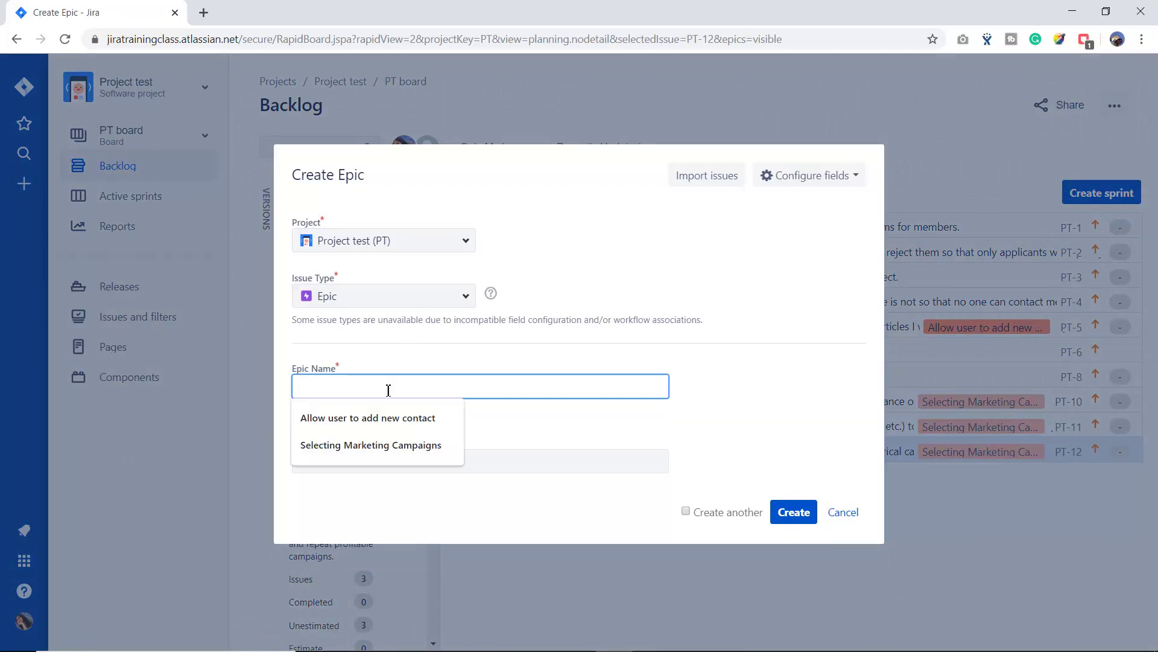
{"action": "left_click", "coordinate": [499, 468]}
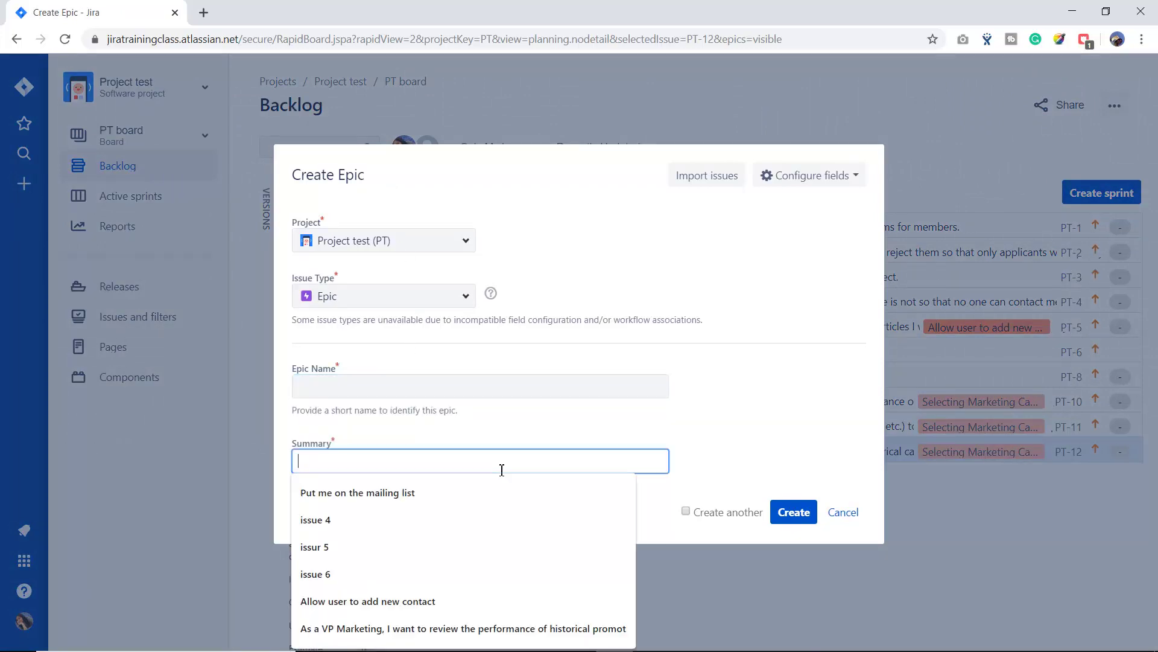
{"action": "left_click", "coordinate": [720, 435]}
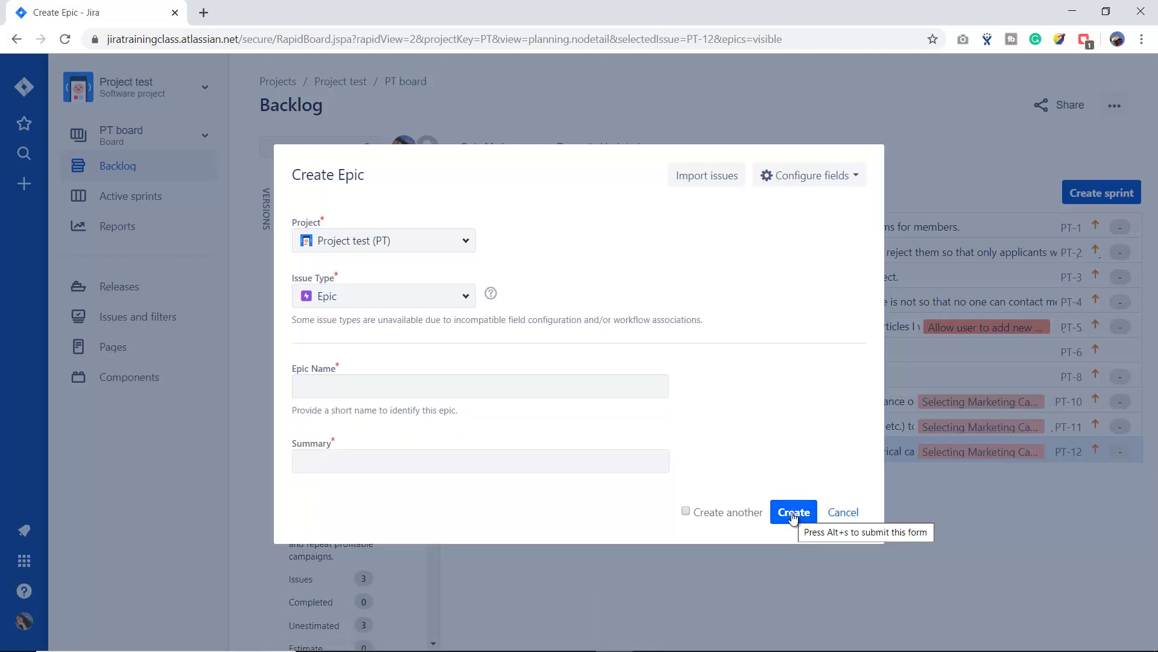
{"action": "left_click", "coordinate": [844, 511]}
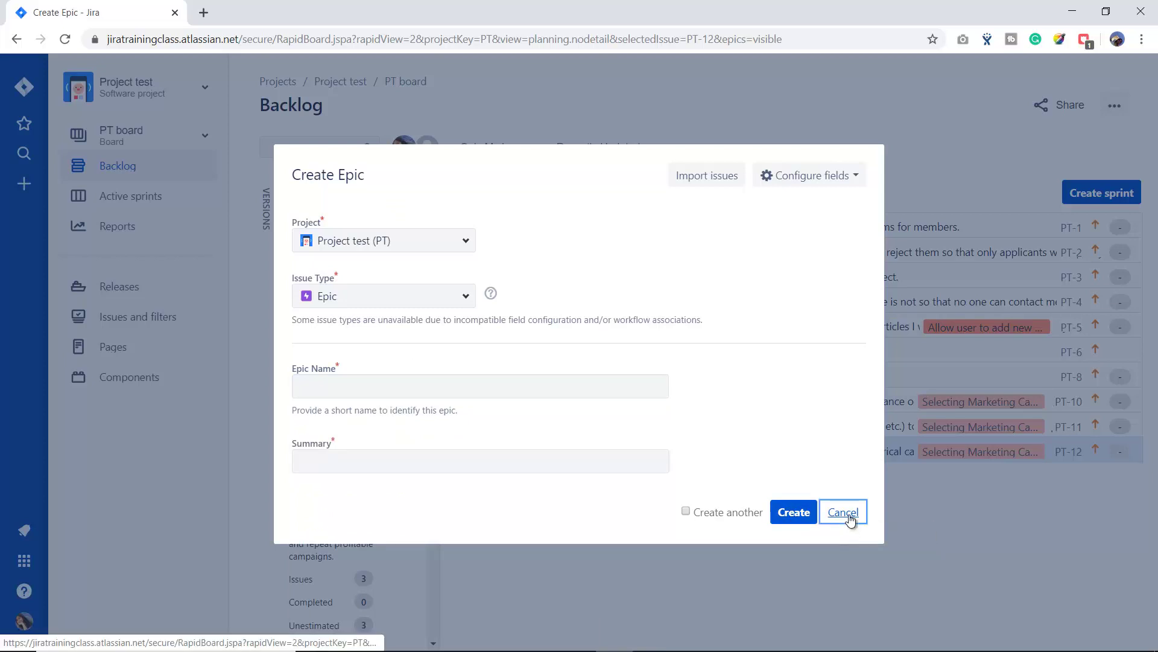
{"action": "left_click", "coordinate": [664, 217]}
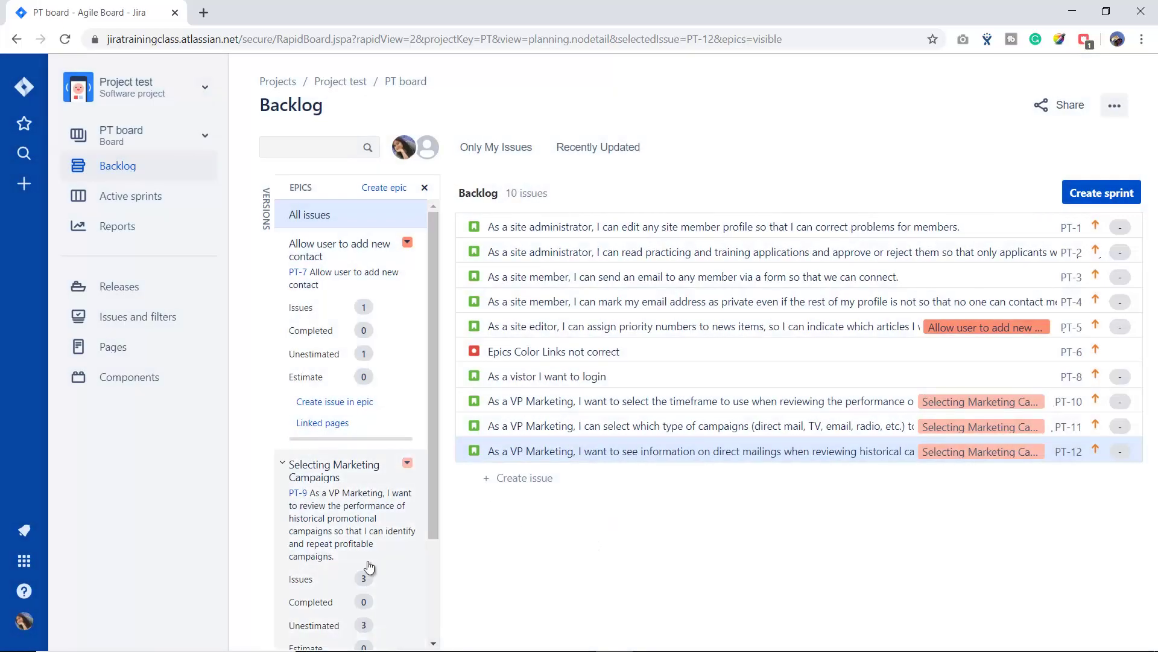
Examine the issue counts, estimates and links of the Allow user to add new contact and Selecting Marketing Campaigns epics.
{"action": "scroll", "coordinate": [365, 483], "scroll_direction": "down", "scroll_amount": 2}
{"action": "scroll", "coordinate": [357, 567], "scroll_direction": "up", "scroll_amount": 1}
{"action": "scroll", "coordinate": [357, 567], "scroll_direction": "up", "scroll_amount": 2}
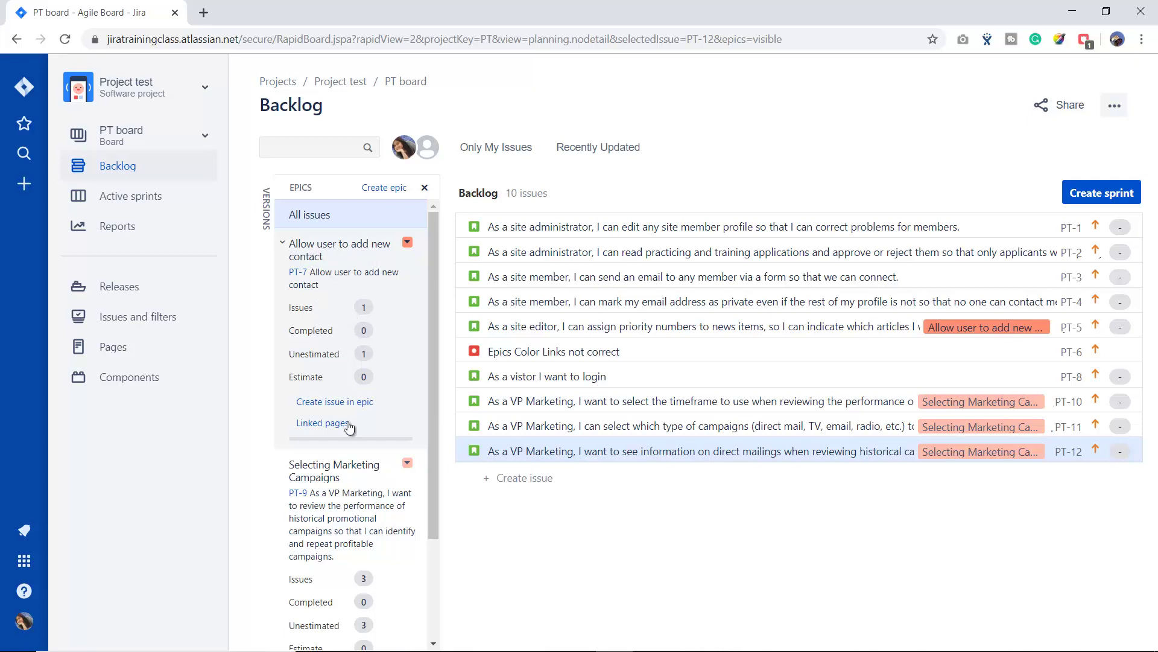
{"action": "scroll", "coordinate": [350, 428], "scroll_direction": "down", "scroll_amount": 3}
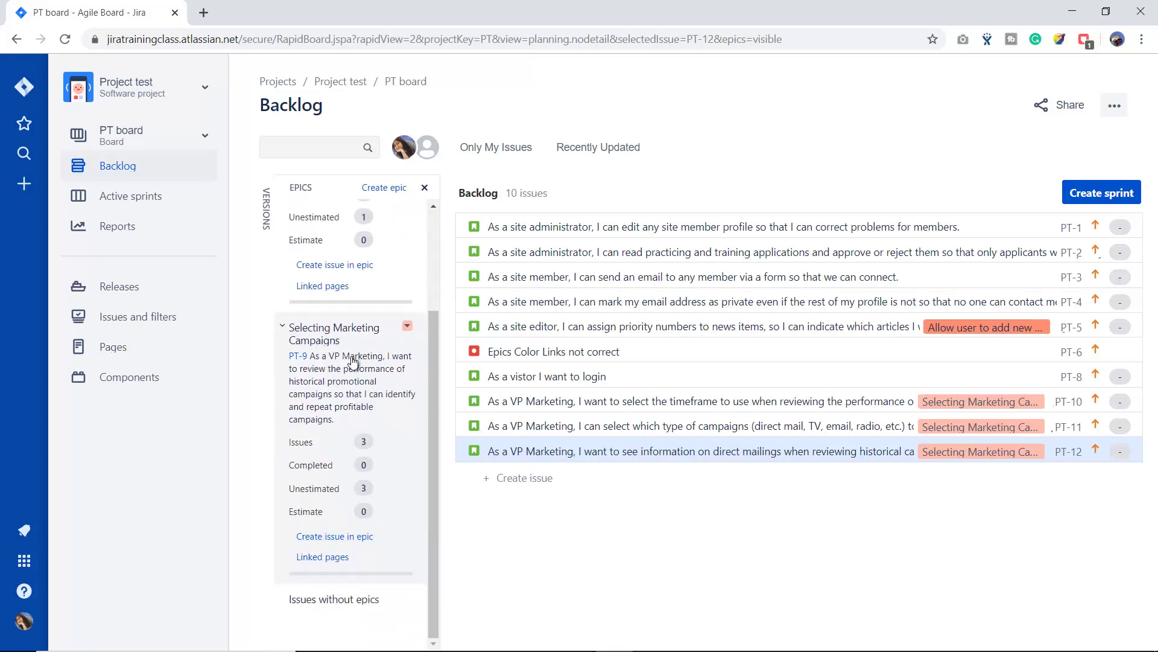
{"action": "scroll", "coordinate": [365, 434], "scroll_direction": "up", "scroll_amount": 3}
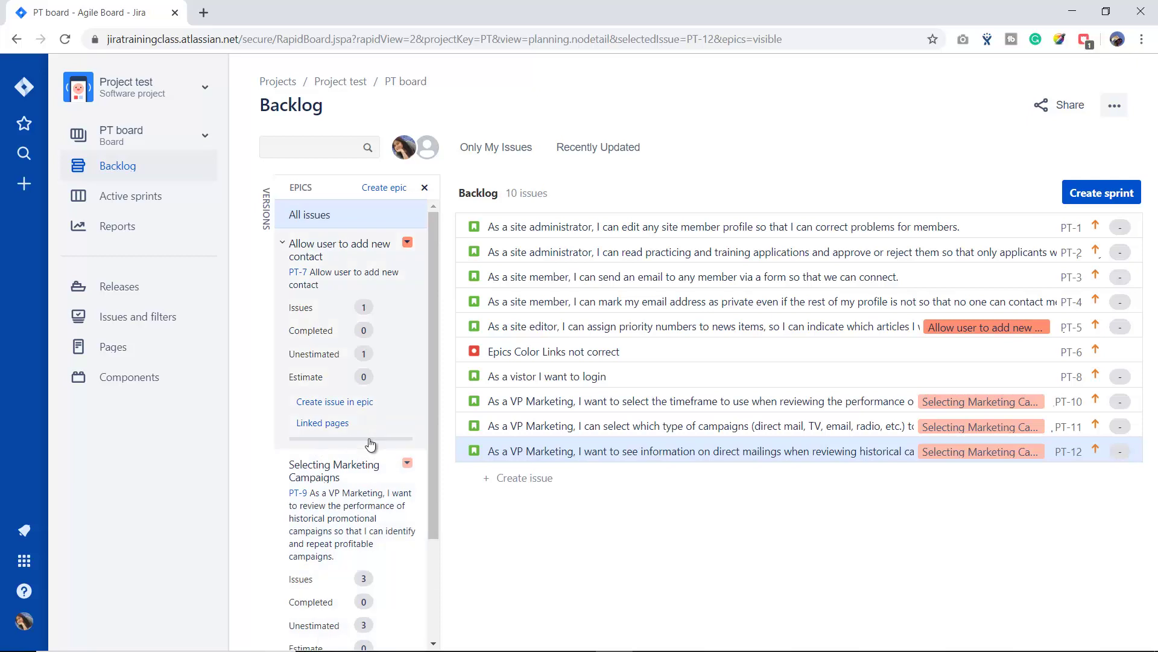
{"action": "mouse_move", "coordinate": [370, 444]}
{"action": "scroll", "coordinate": [371, 447], "scroll_direction": "down", "scroll_amount": 3}
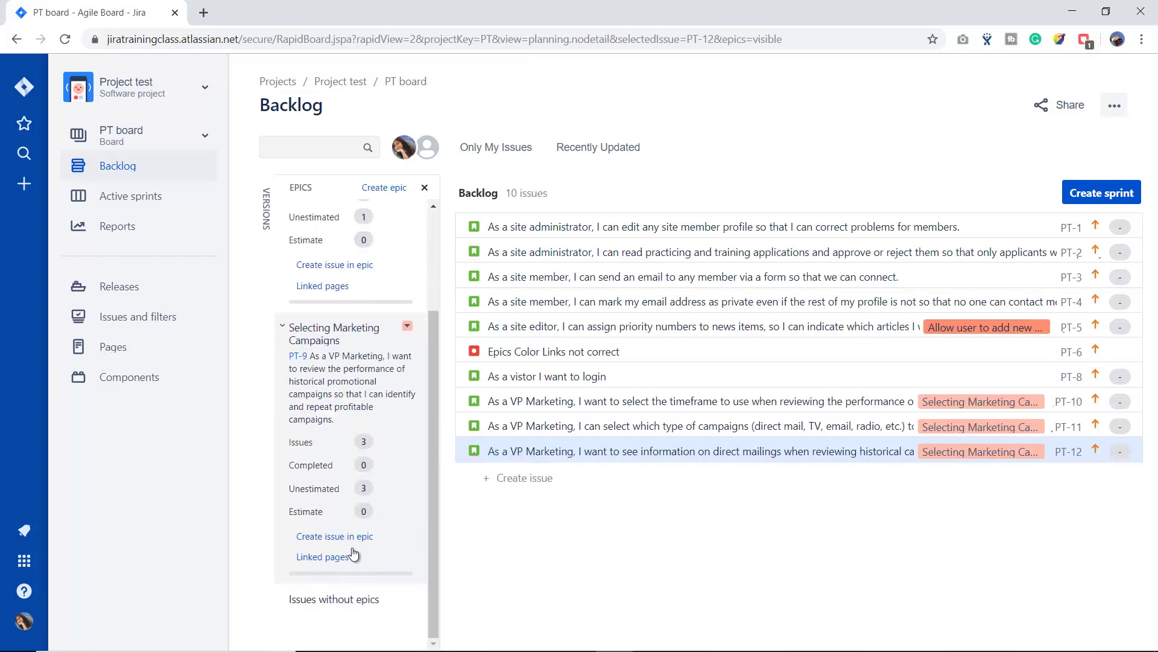
Filter the backlog to the issues of the Selecting Marketing Campaigns epic.
{"action": "left_click", "coordinate": [311, 342]}
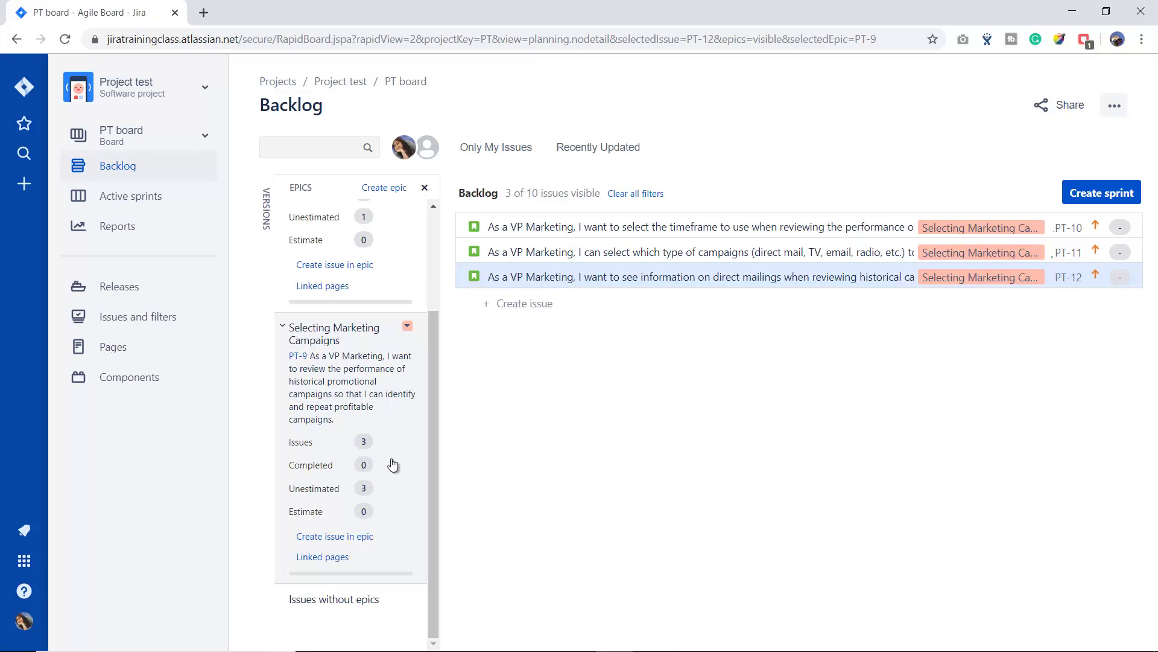
{"action": "scroll", "coordinate": [382, 435], "scroll_direction": "up", "scroll_amount": 3}
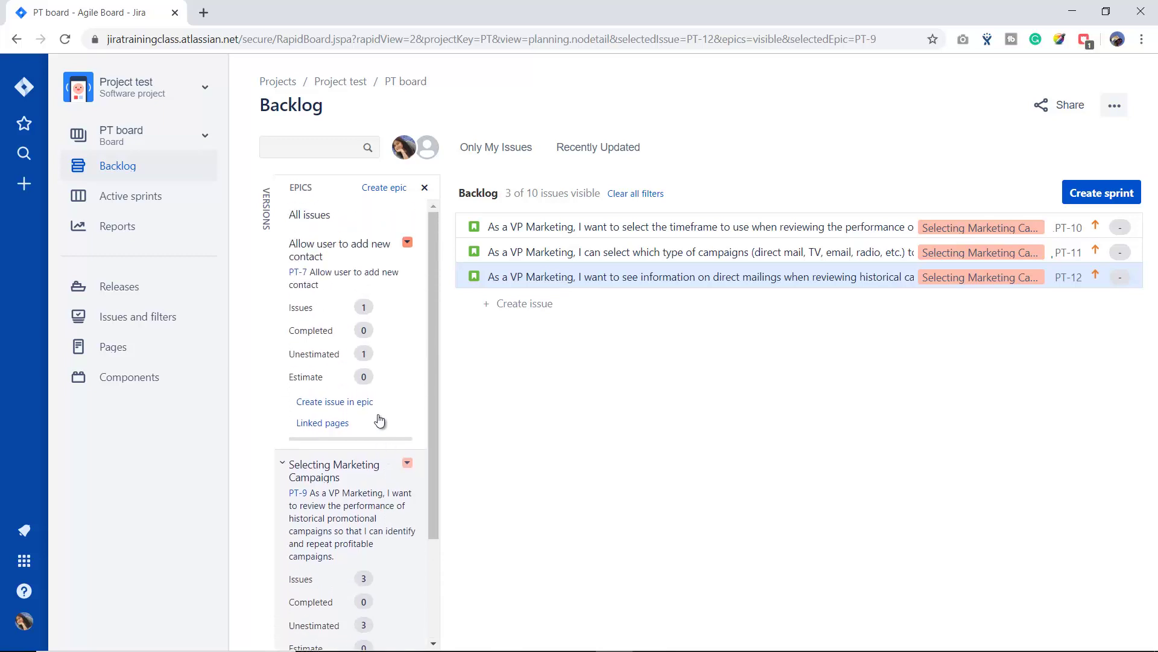
{"action": "scroll", "coordinate": [387, 490], "scroll_direction": "down", "scroll_amount": 2}
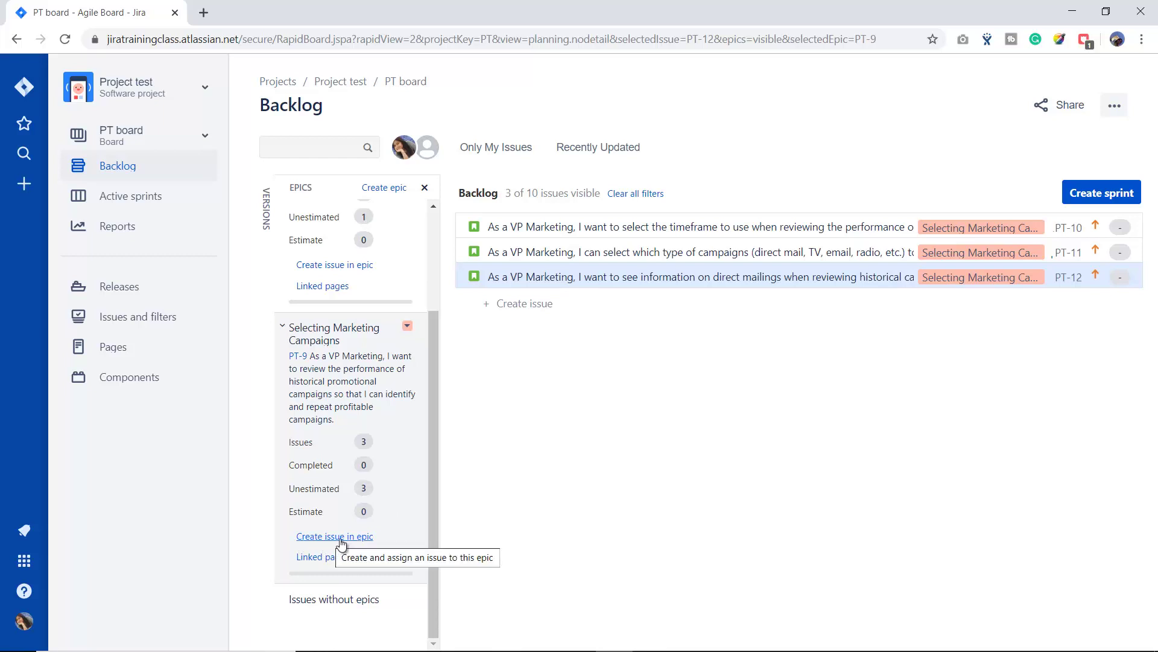
{"action": "scroll", "coordinate": [346, 501], "scroll_direction": "up", "scroll_amount": 3}
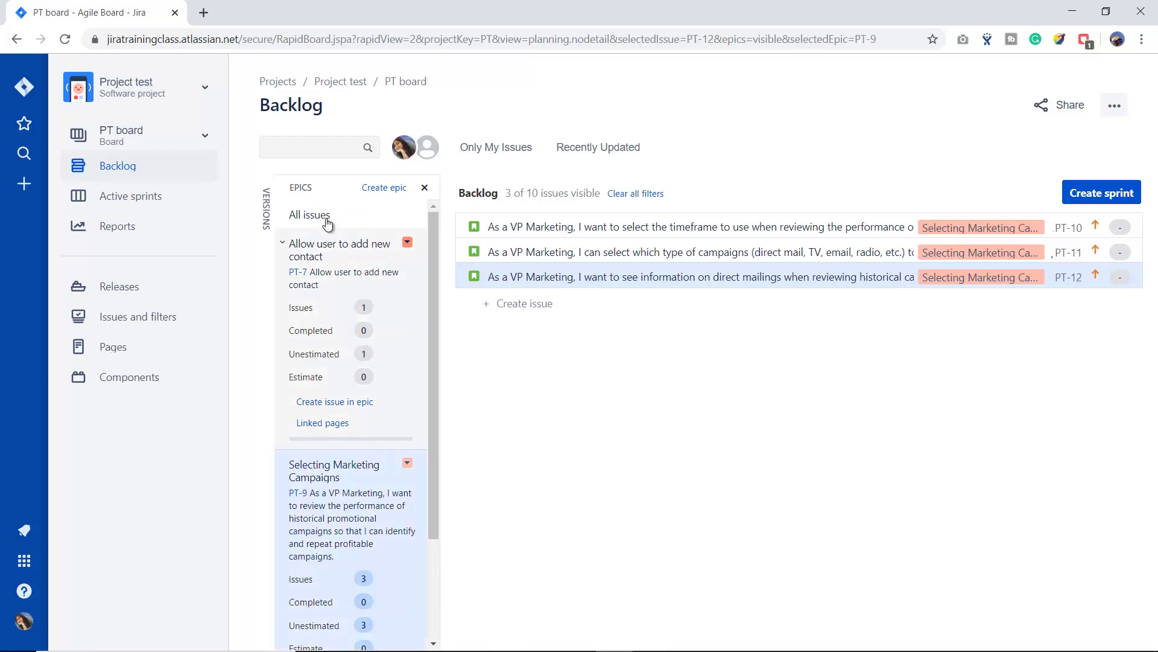
{"action": "left_click", "coordinate": [326, 476]}
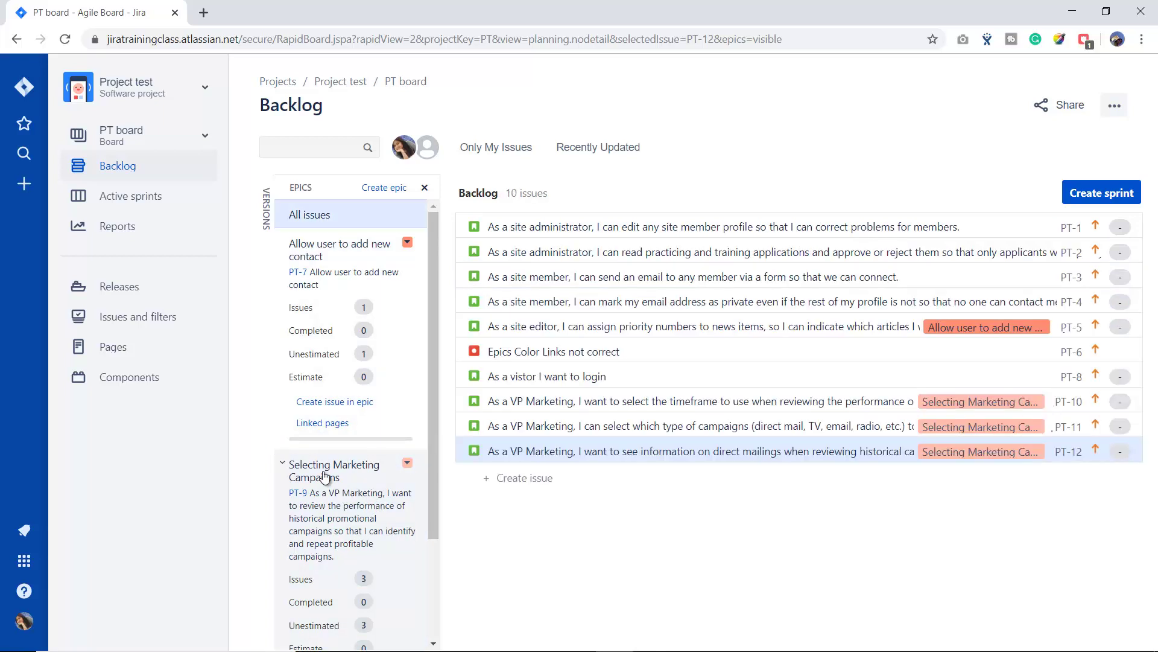
{"action": "left_click", "coordinate": [325, 476]}
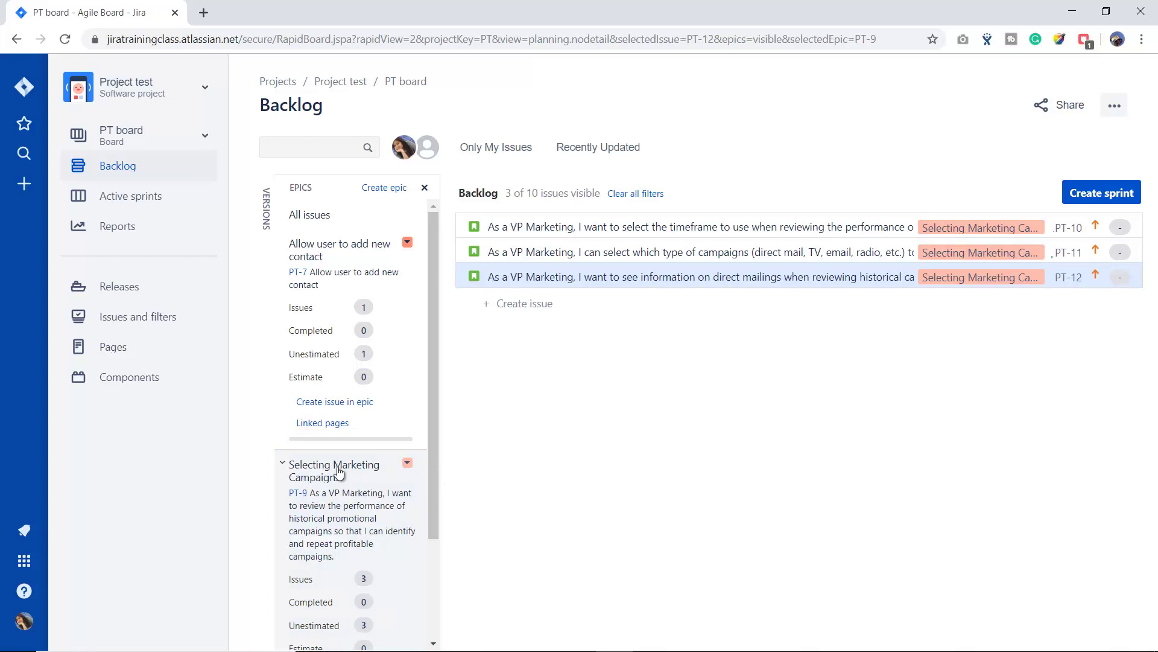
{"action": "left_click", "coordinate": [395, 475]}
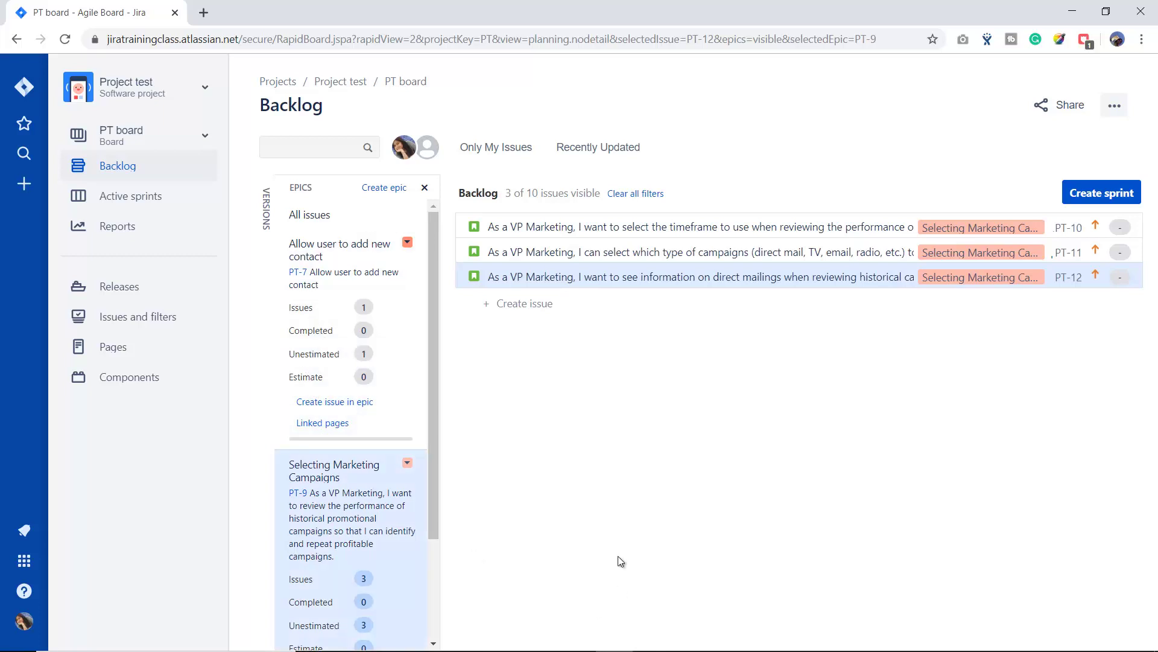
Create a story titled "As a user I want to create a test story" in the filtered backlog and select it.
{"action": "left_click", "coordinate": [524, 305]}
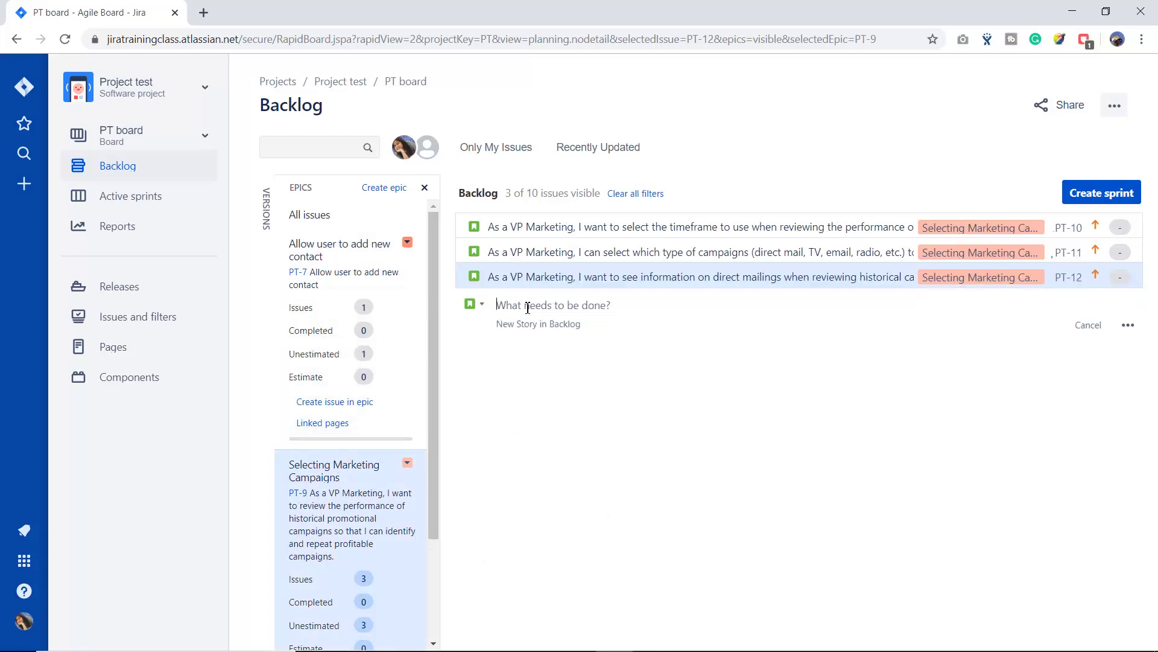
{"action": "left_click", "coordinate": [483, 305]}
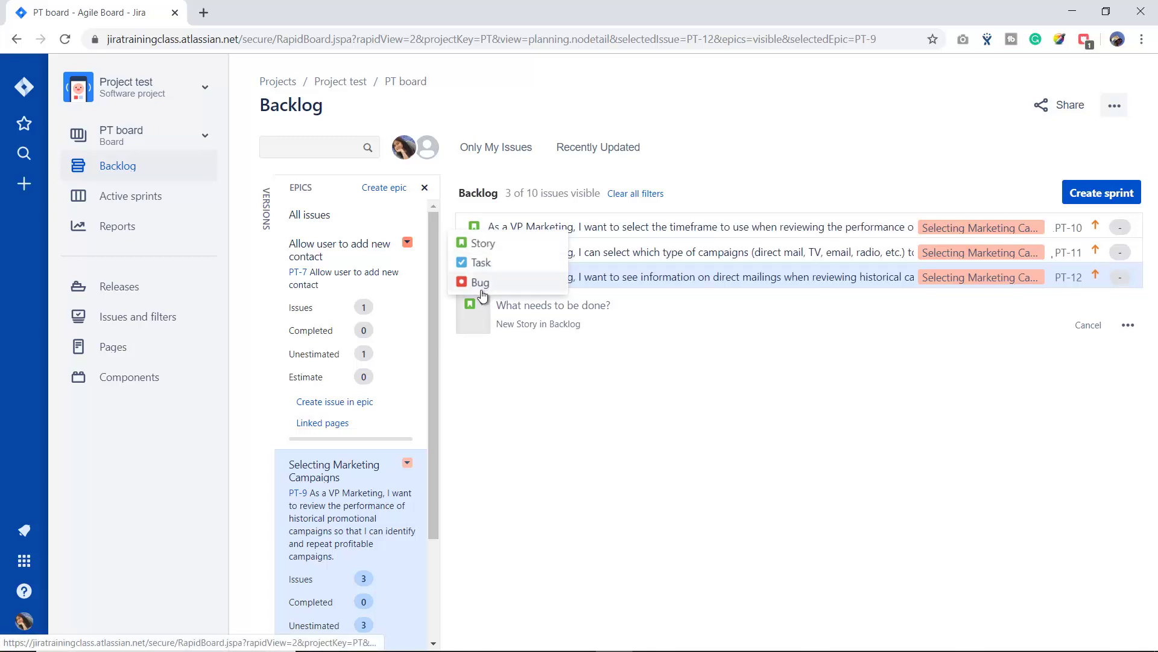
{"action": "left_click", "coordinate": [518, 310]}
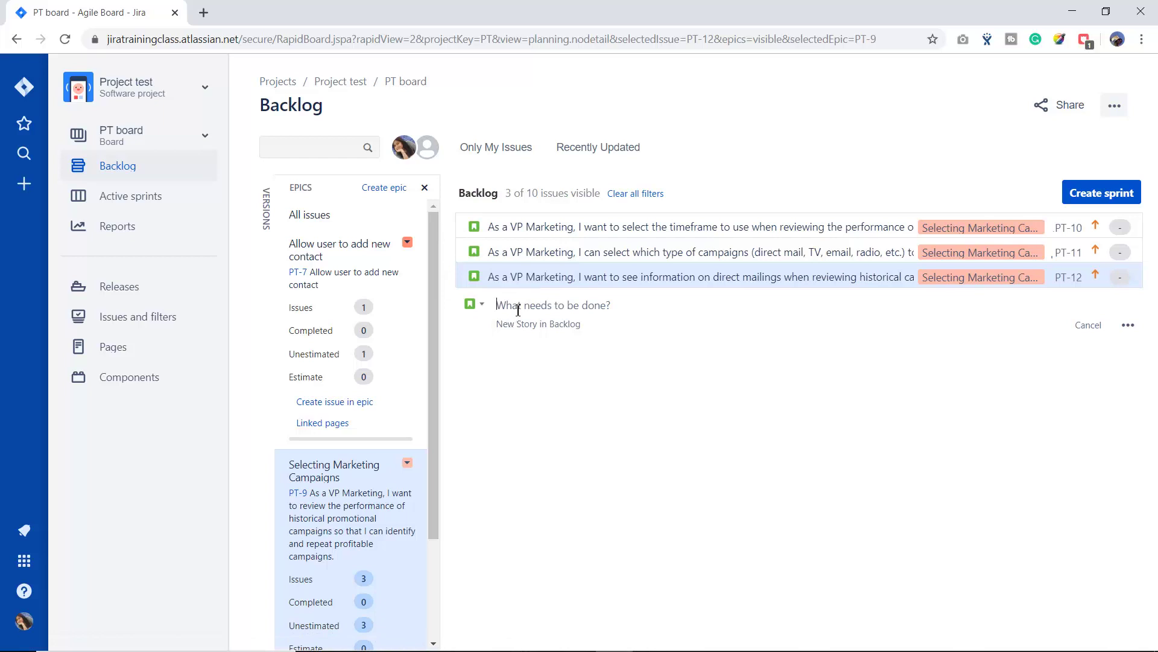
{"action": "type", "text": "As"}
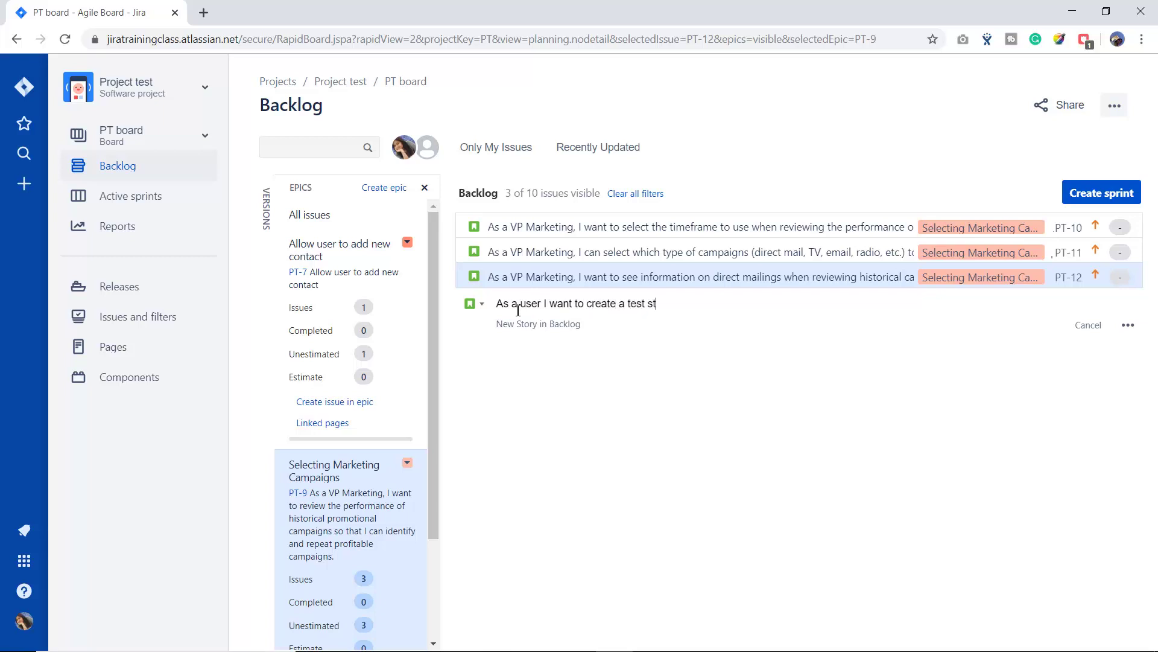
{"action": "key", "text": "Return"}
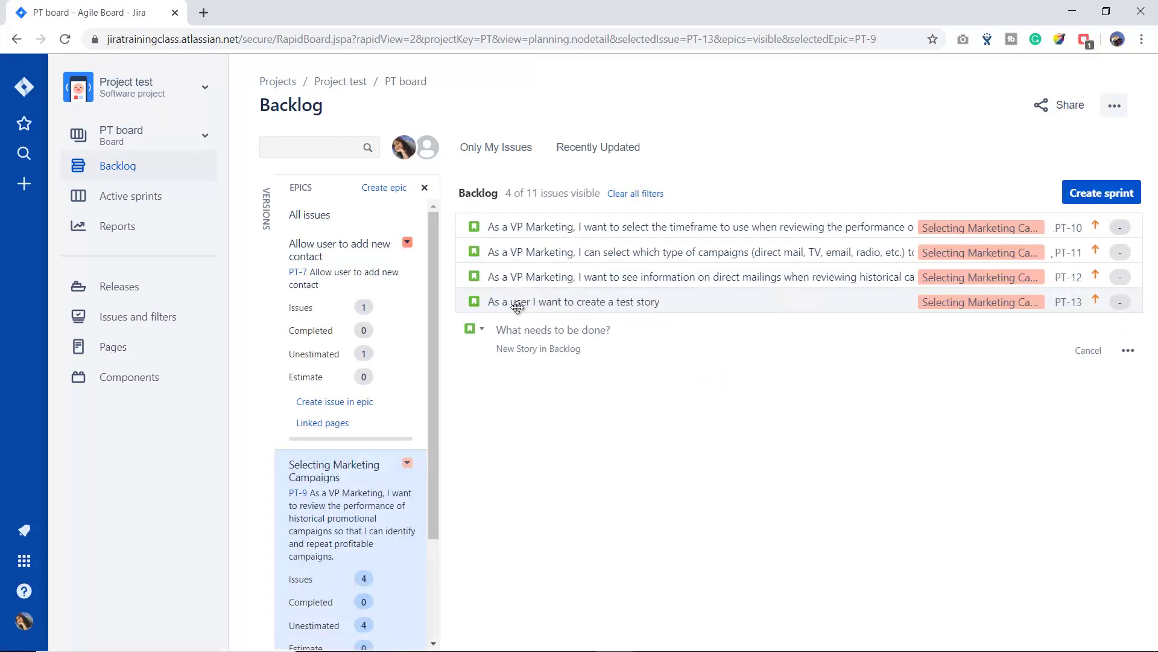
{"action": "left_click", "coordinate": [603, 303]}
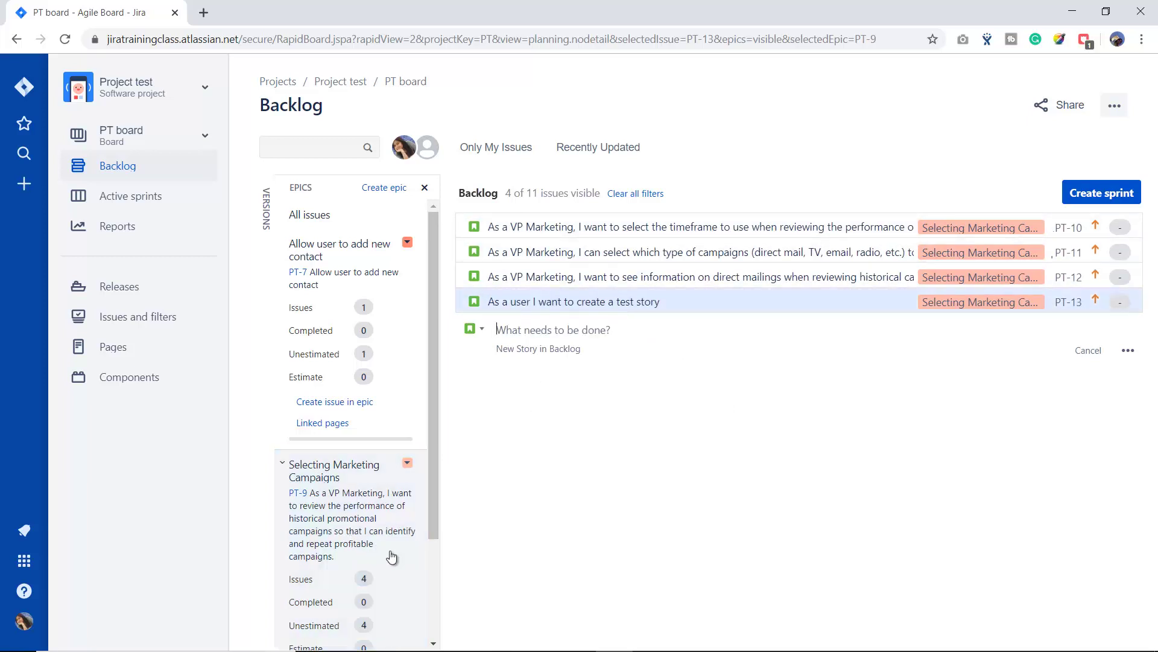
Review the issue creation form of the Selecting Marketing Campaigns epic down to its epic link and sprint fields, and close it without creating an issue.
{"action": "scroll", "coordinate": [389, 552], "scroll_direction": "down", "scroll_amount": 3}
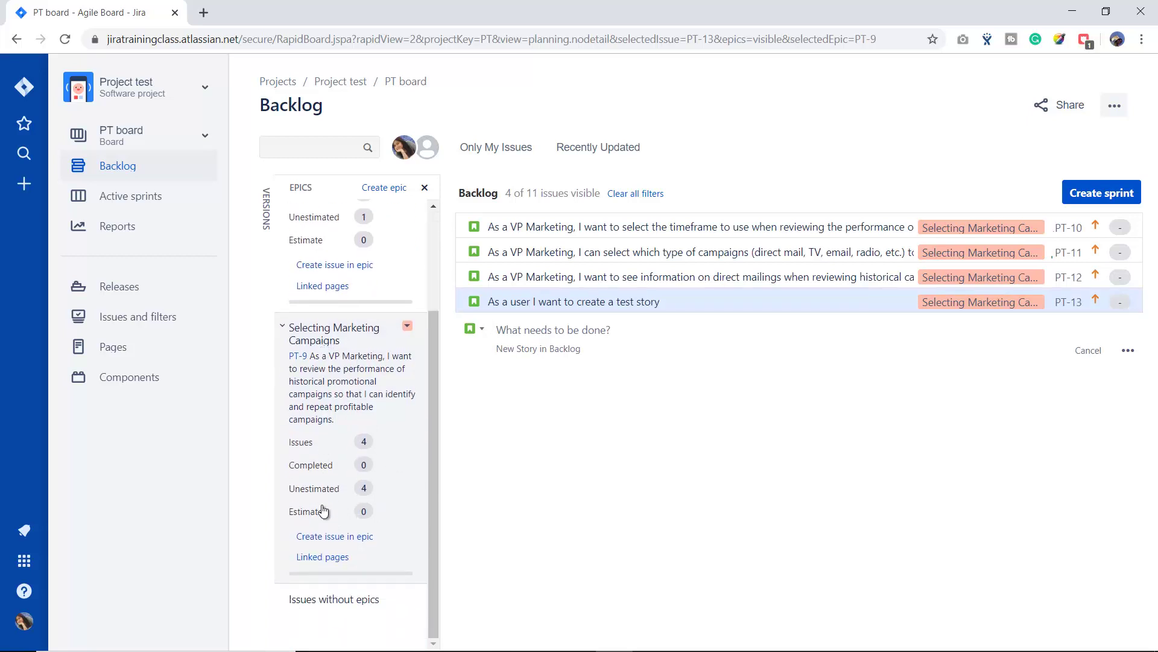
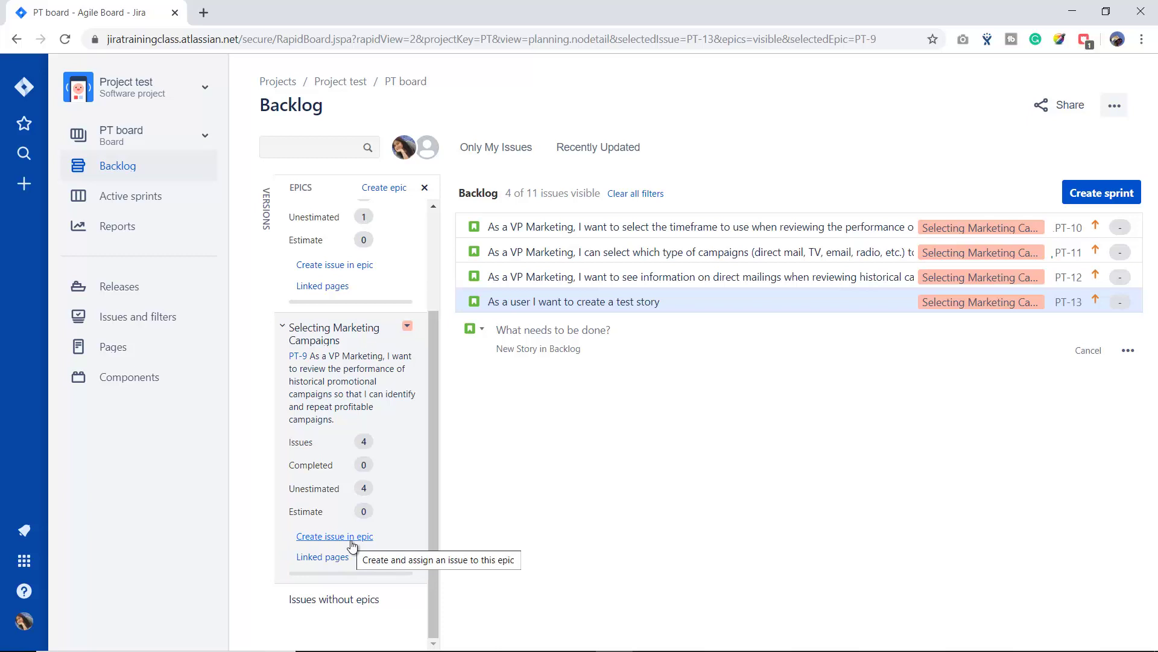
{"action": "left_click", "coordinate": [351, 538]}
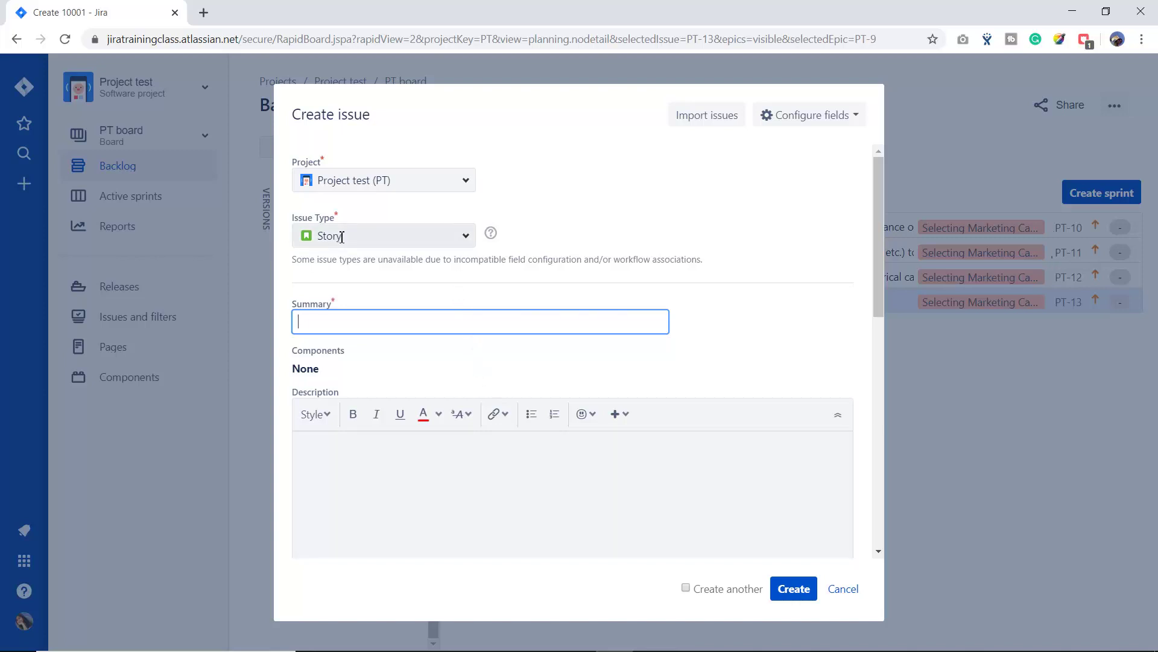
{"action": "left_click", "coordinate": [467, 184]}
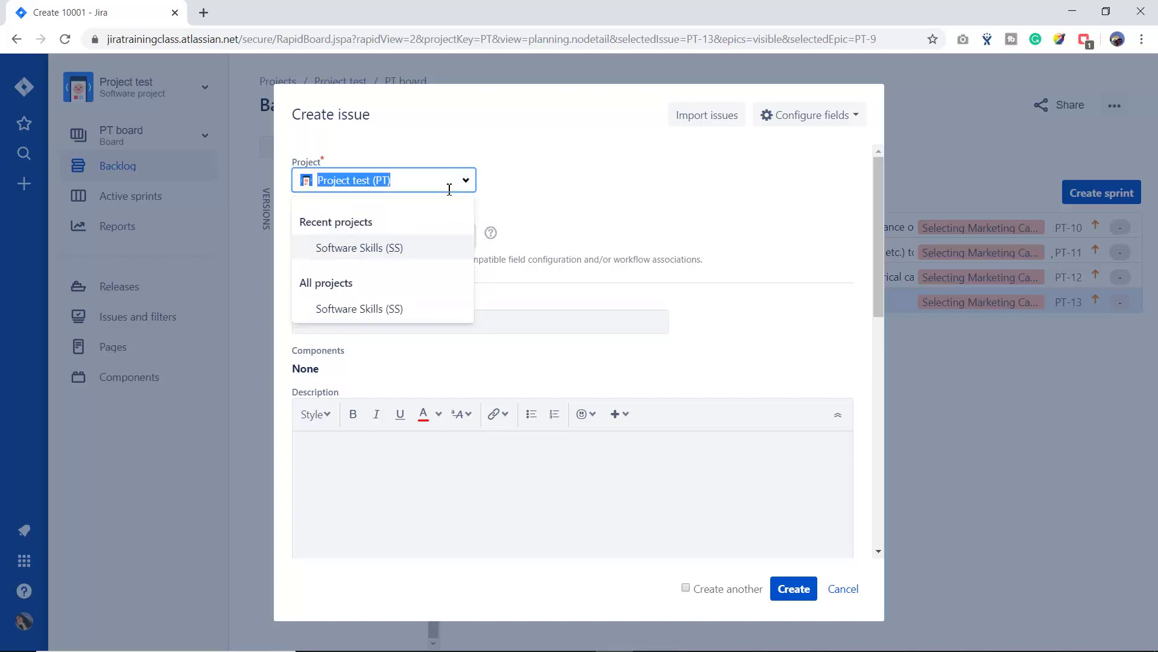
{"action": "left_click", "coordinate": [564, 208]}
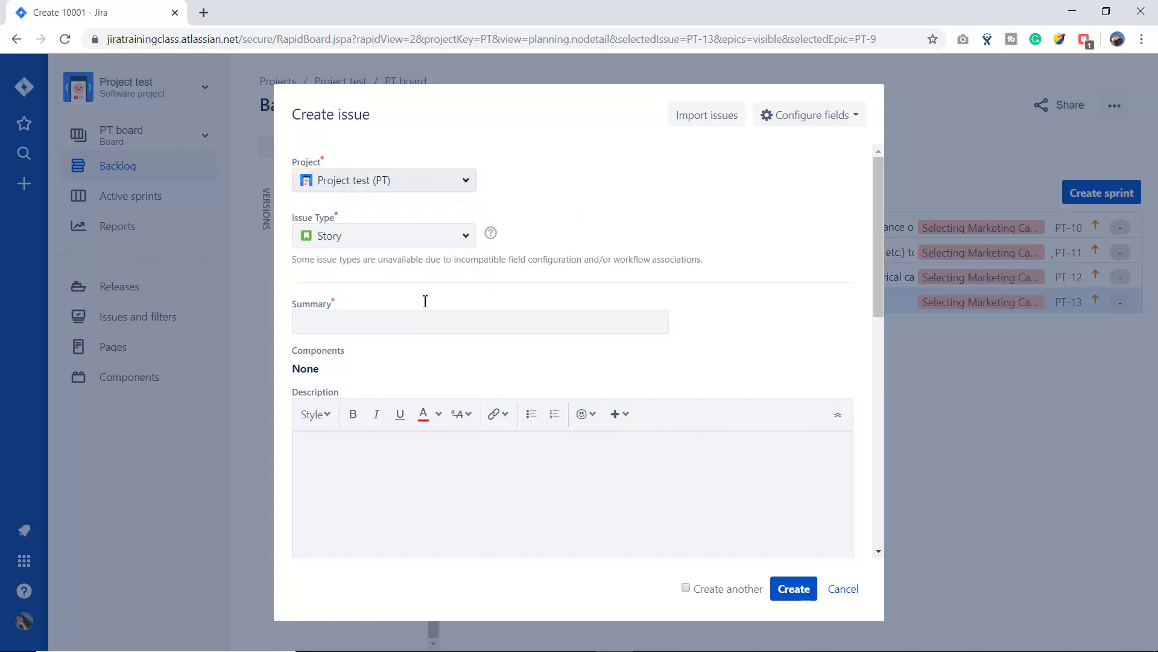
{"action": "scroll", "coordinate": [507, 510], "scroll_direction": "down", "scroll_amount": 3}
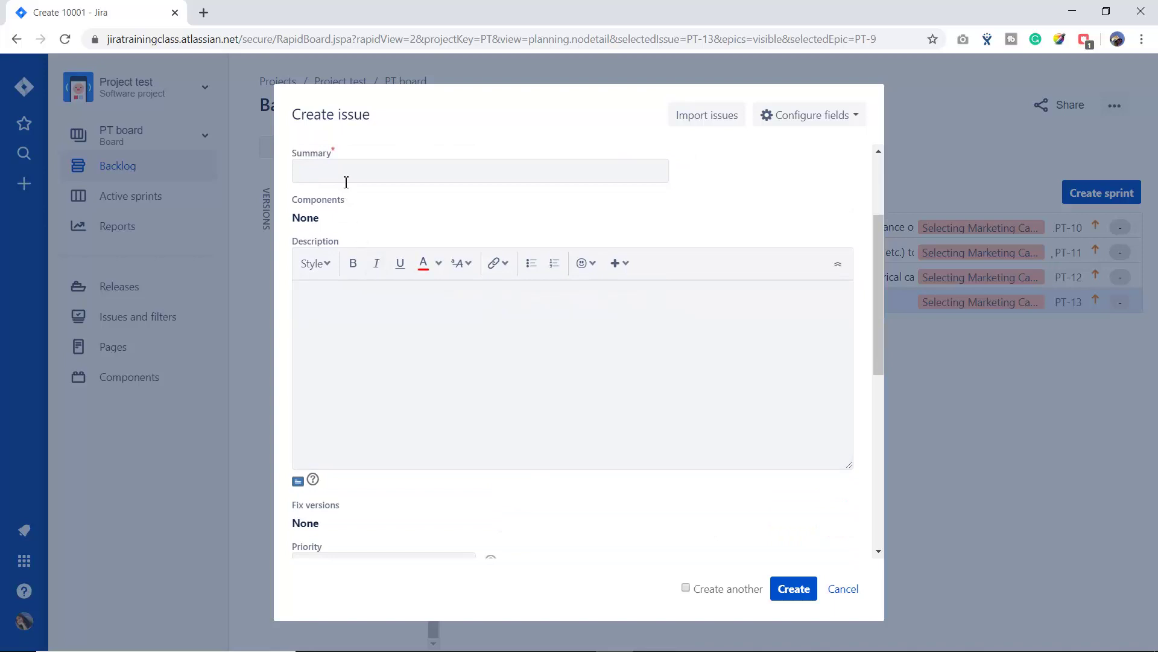
{"action": "scroll", "coordinate": [450, 380], "scroll_direction": "down", "scroll_amount": 5}
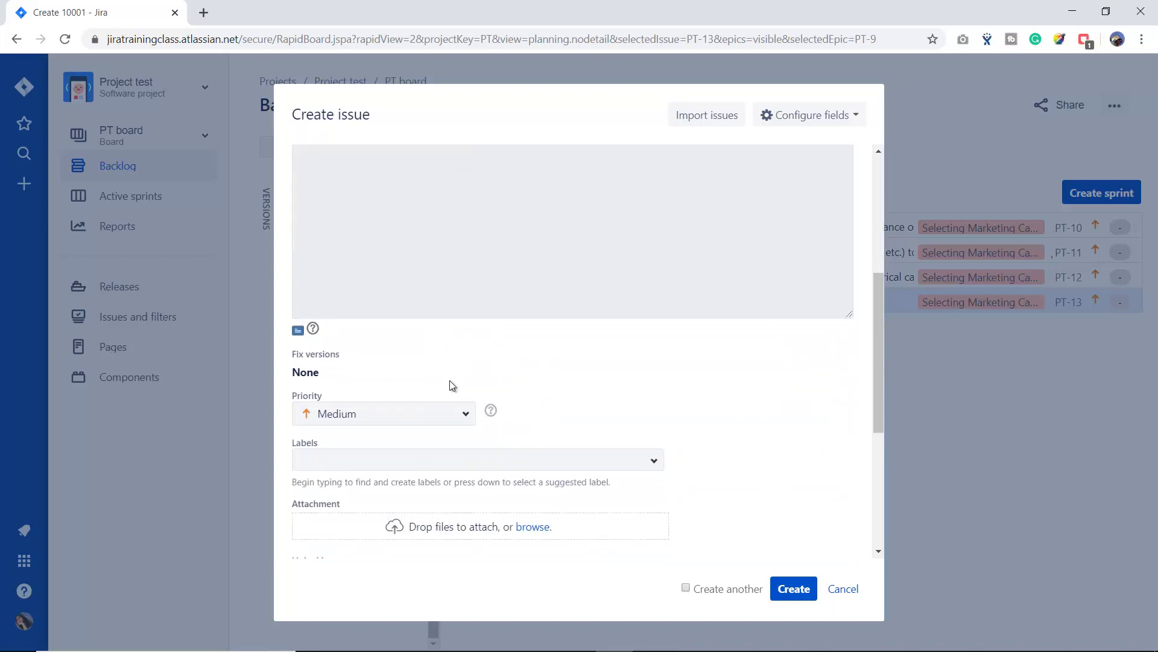
{"action": "scroll", "coordinate": [450, 380], "scroll_direction": "down", "scroll_amount": 2}
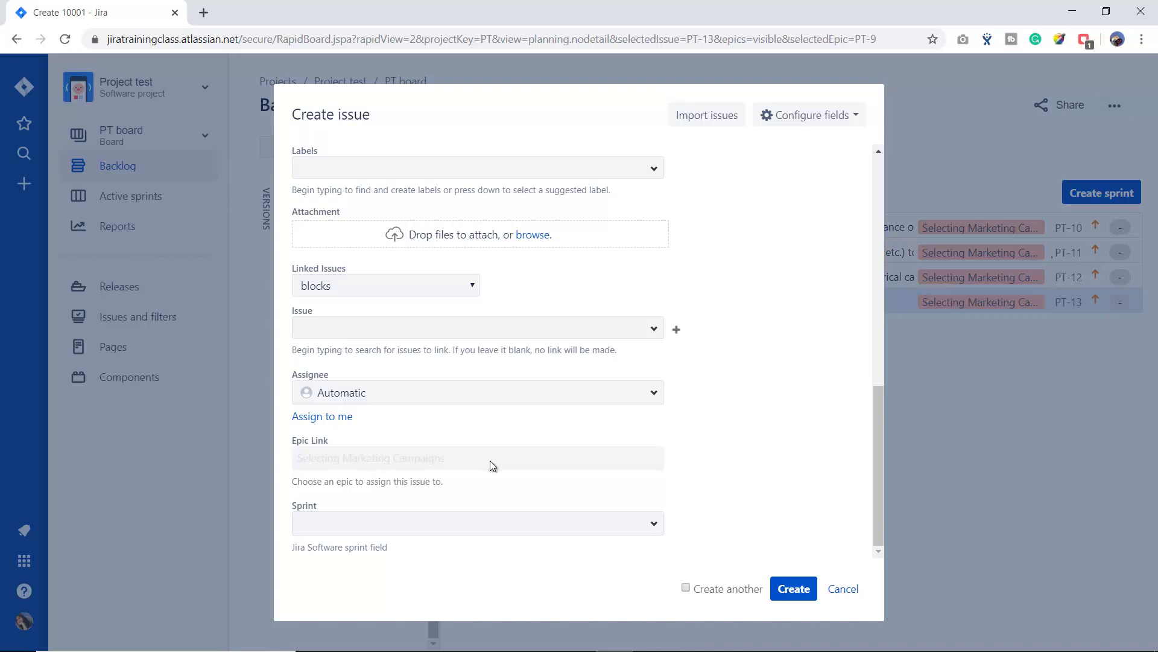
{"action": "scroll", "coordinate": [489, 461], "scroll_direction": "up", "scroll_amount": 4}
{"action": "scroll", "coordinate": [490, 461], "scroll_direction": "up", "scroll_amount": 3}
{"action": "left_click", "coordinate": [867, 582]}
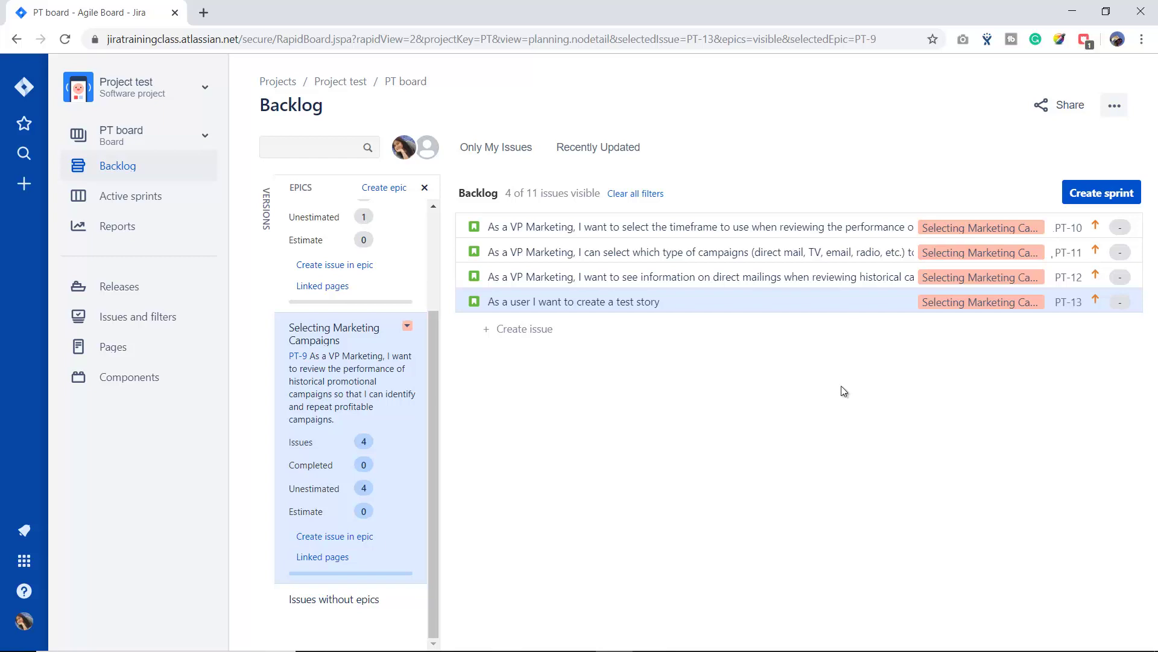
Start a new epic in Project test (PT) and name it Epic1.
{"action": "left_click", "coordinate": [374, 188]}
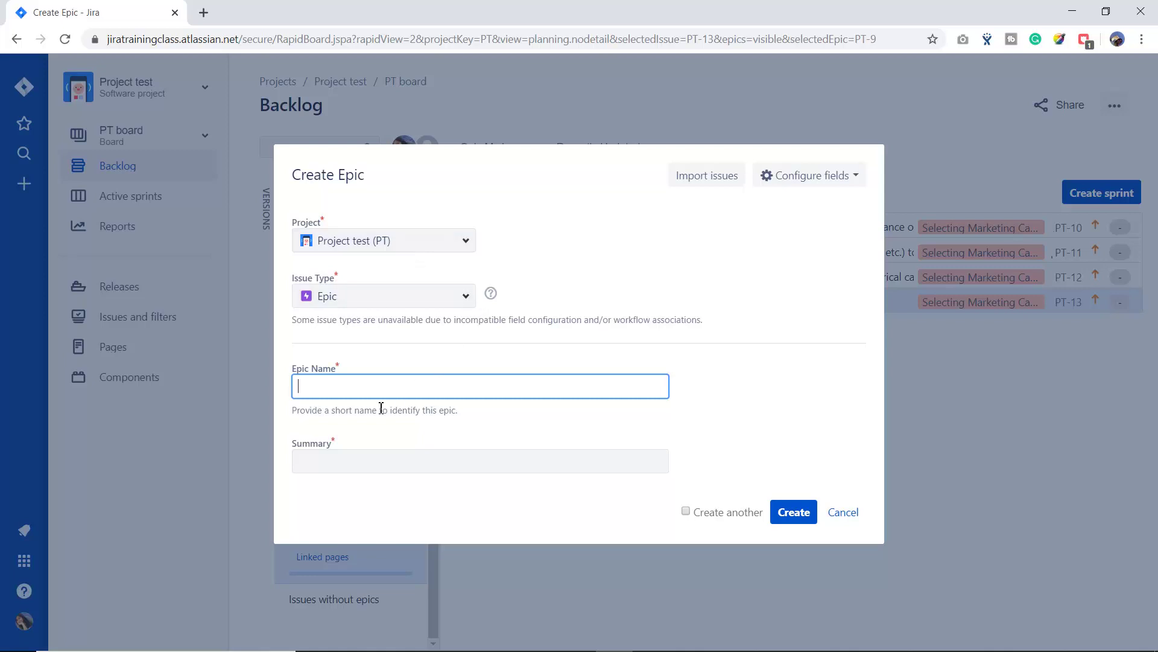
{"action": "left_click", "coordinate": [356, 385]}
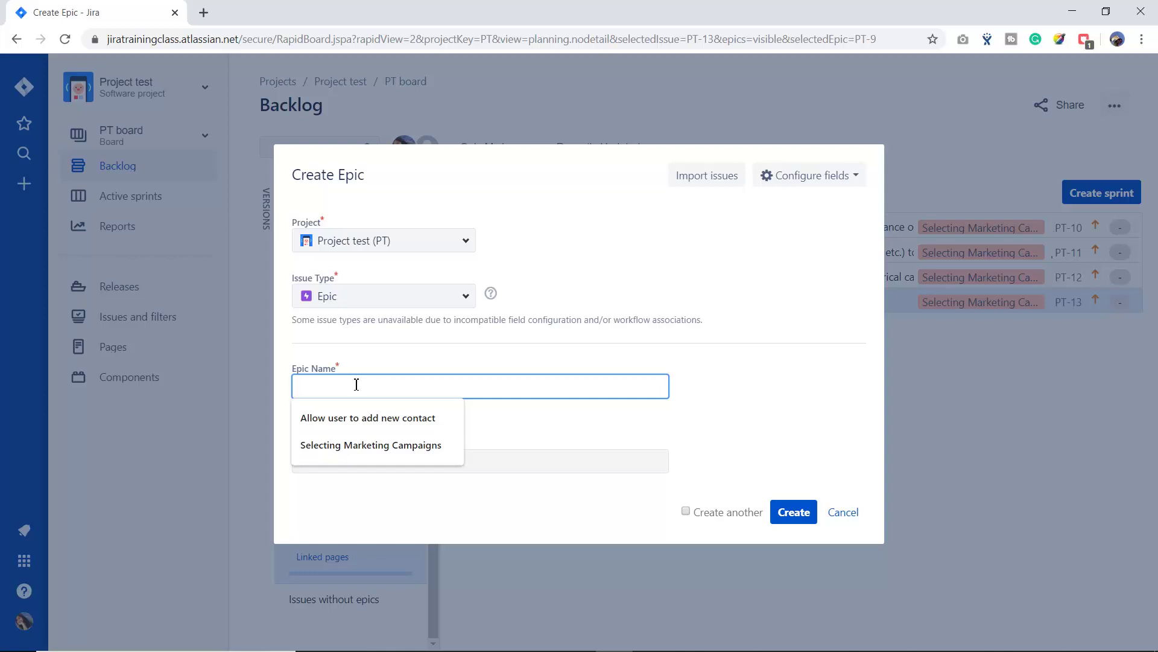
{"action": "type", "text": "Epic"}
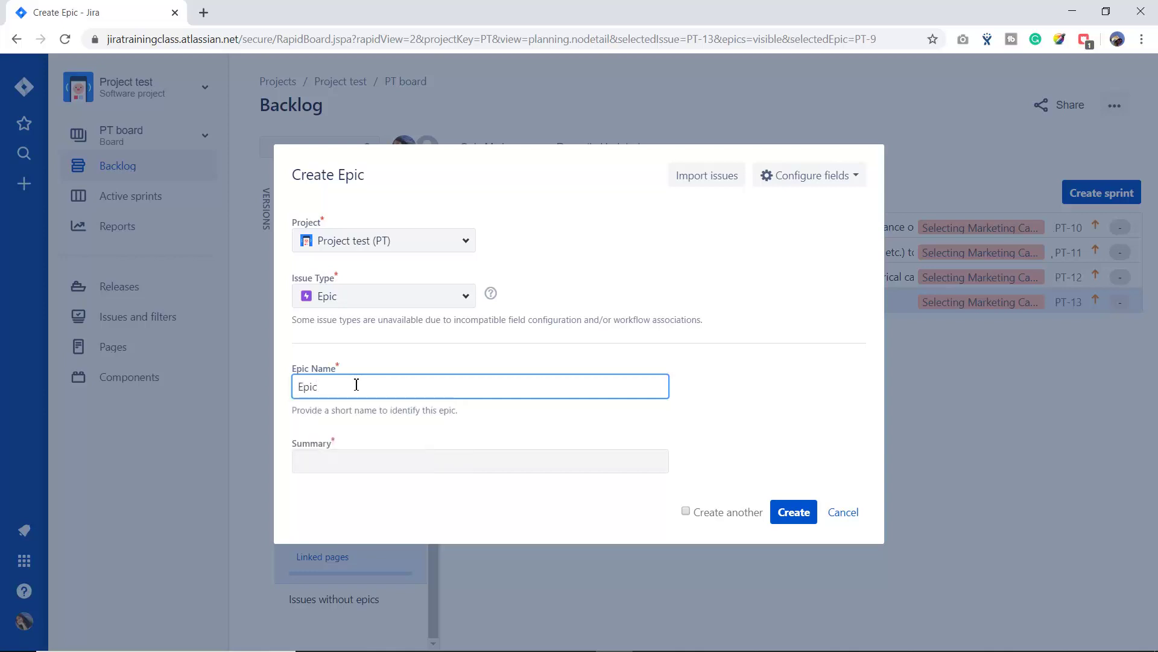
{"action": "type", "text": "1"}
Enter the epic summary "As a bank, we want to extend our services by offering life and health Insurrance" and create the epic.
{"action": "left_click", "coordinate": [364, 463]}
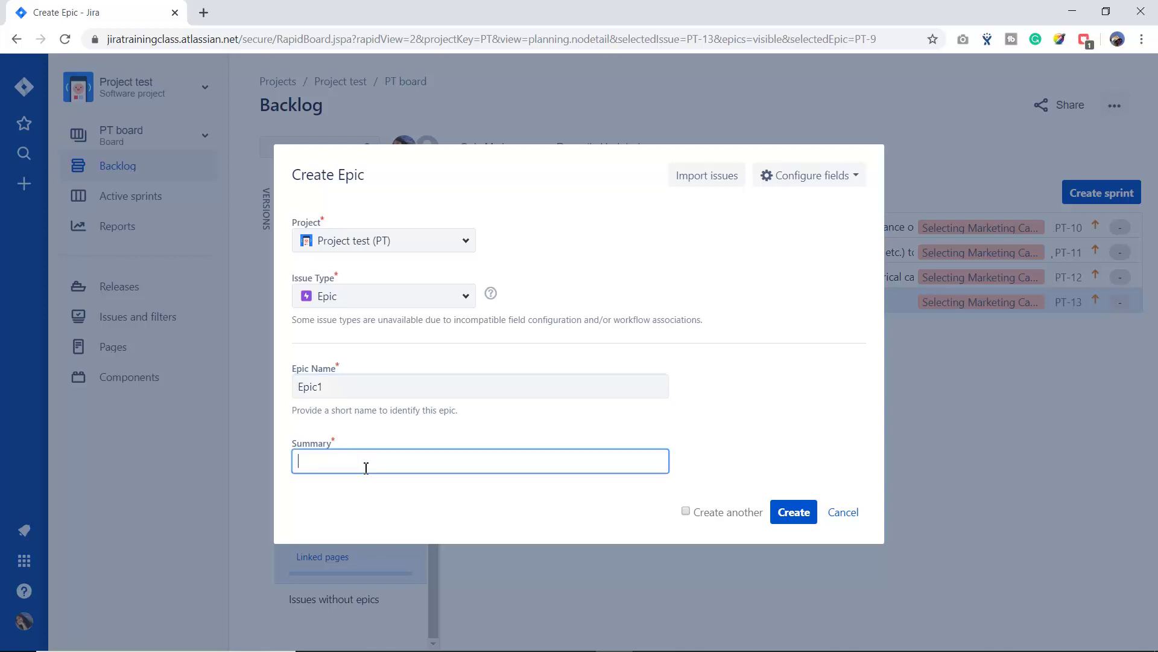
{"action": "type", "text": "As"}
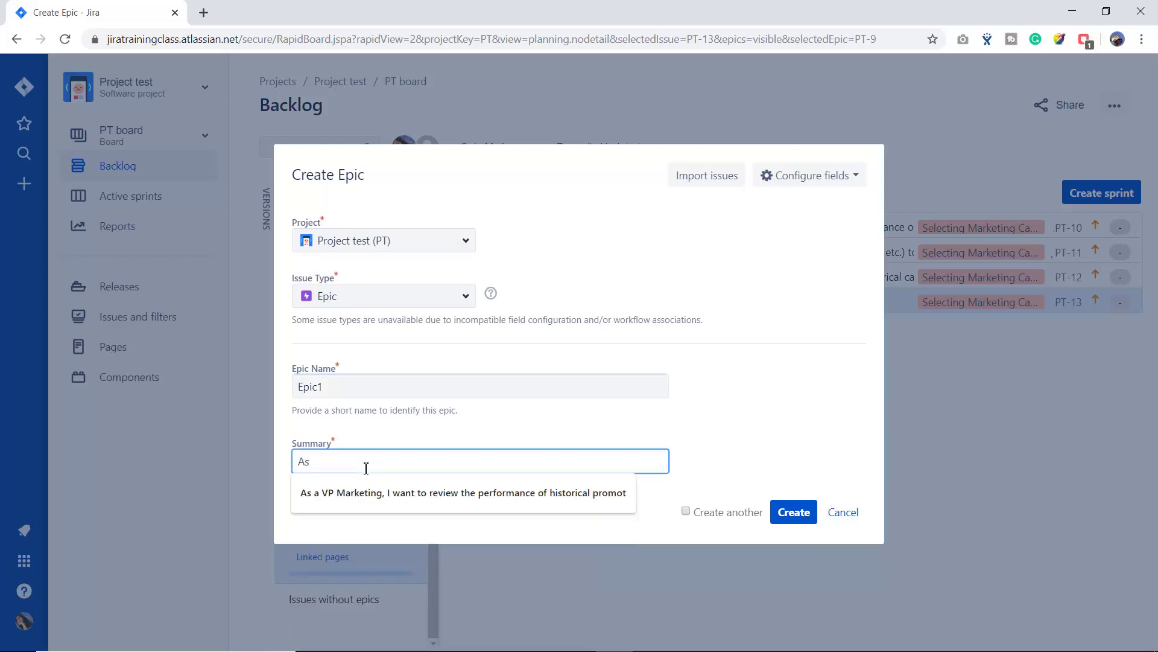
{"action": "type", "text": " a ba"}
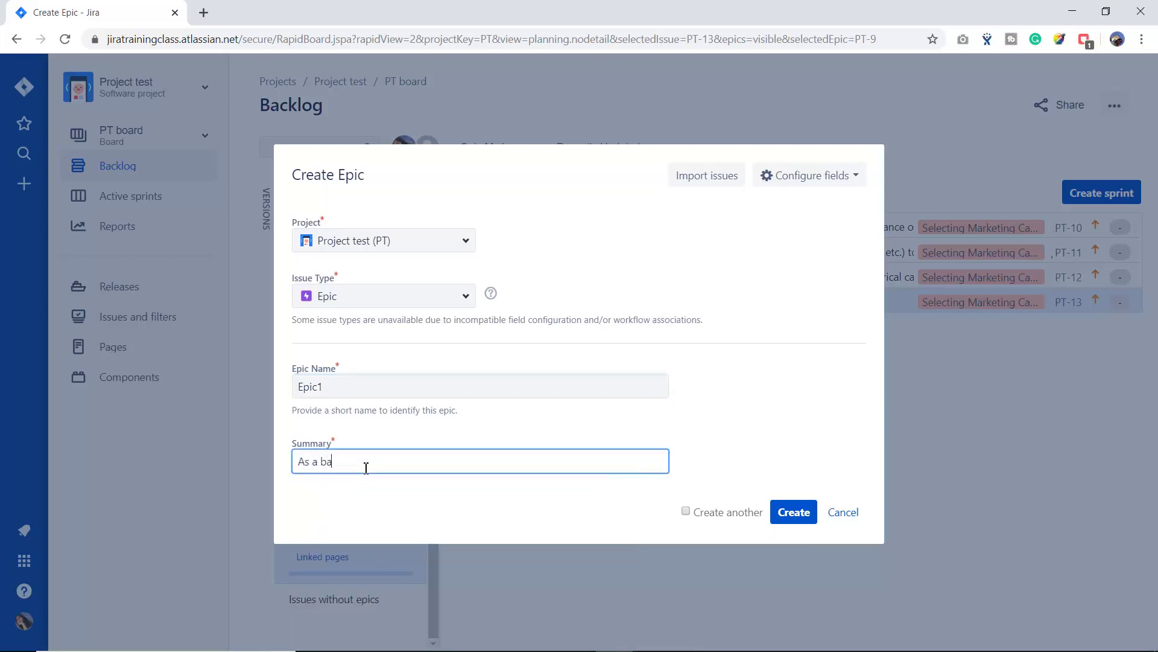
{"action": "type", "text": "nk, wewa"}
{"action": "key", "text": "BackSpace"}
{"action": "key", "text": "BackSpace"}
{"action": "type", "text": "want to extend our services"}
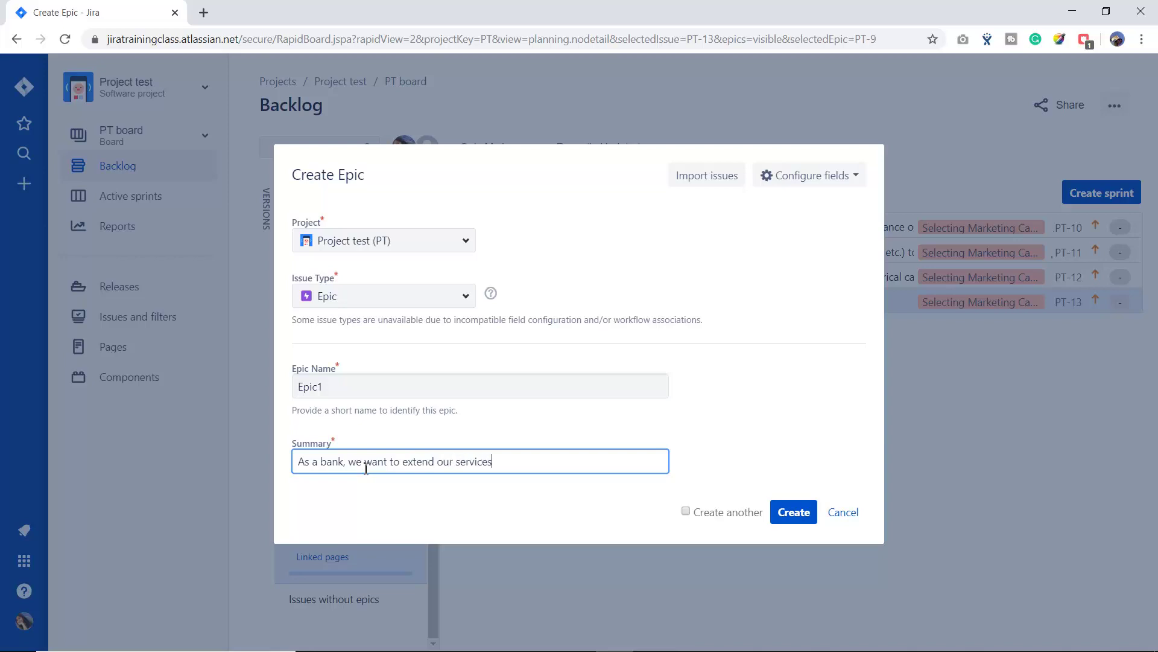
{"action": "type", "text": " by offering life and health l"}
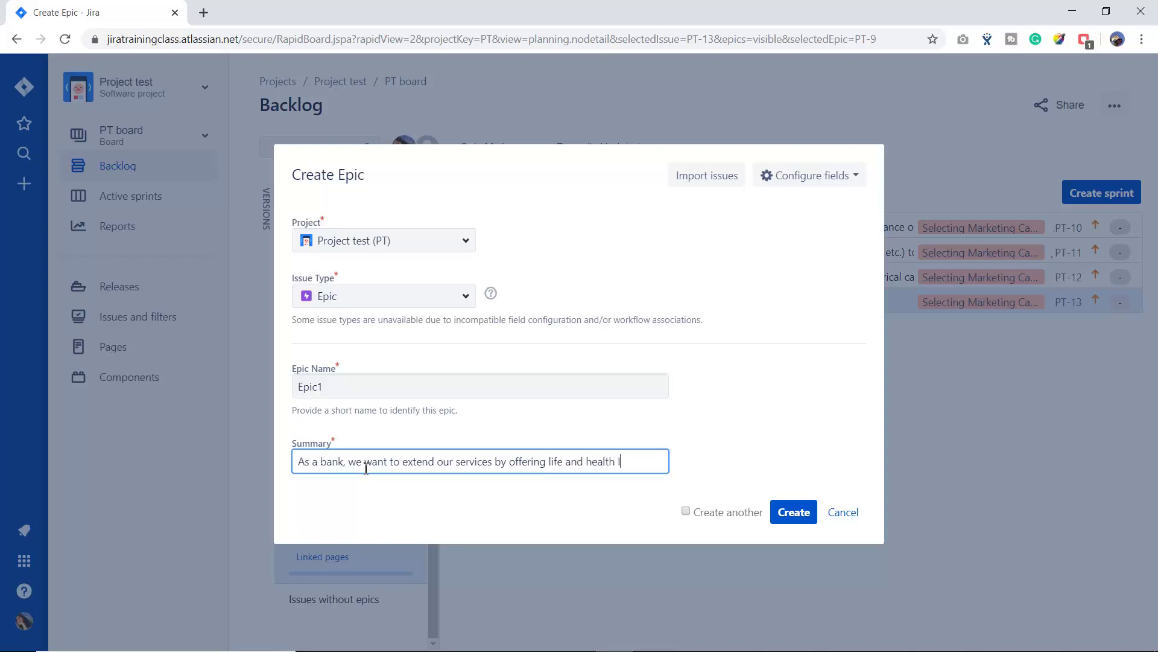
{"action": "type", "text": "nsurrance"}
{"action": "left_click", "coordinate": [729, 458]}
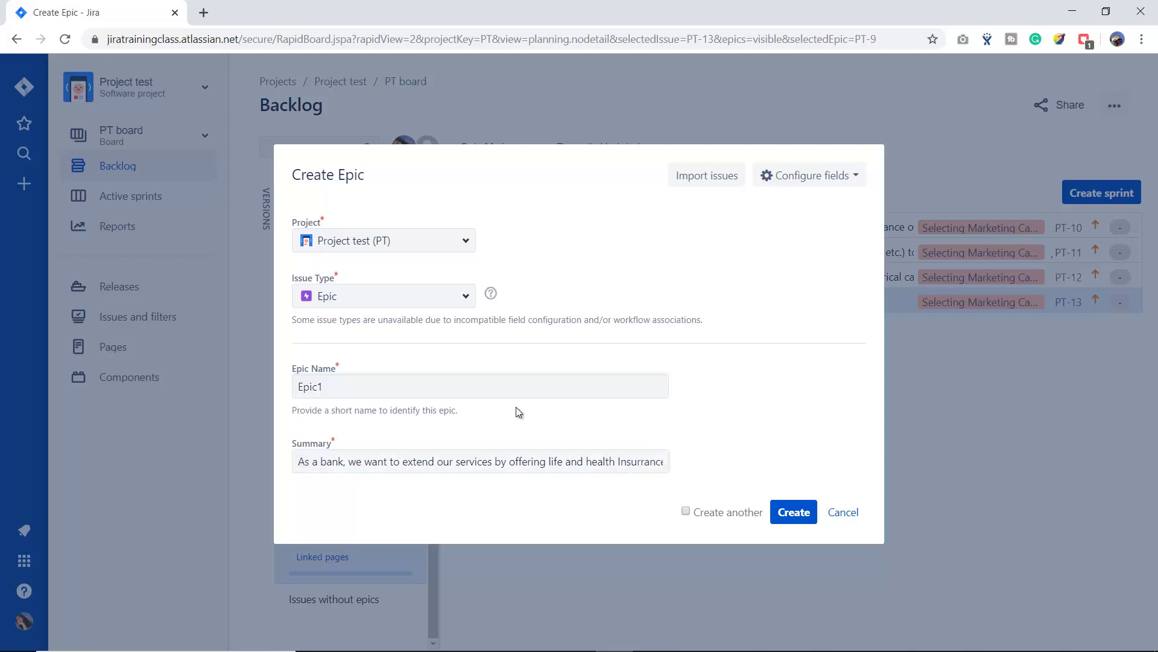
{"action": "left_click_drag", "start_coordinate": [349, 391], "coordinate": [292, 388]}
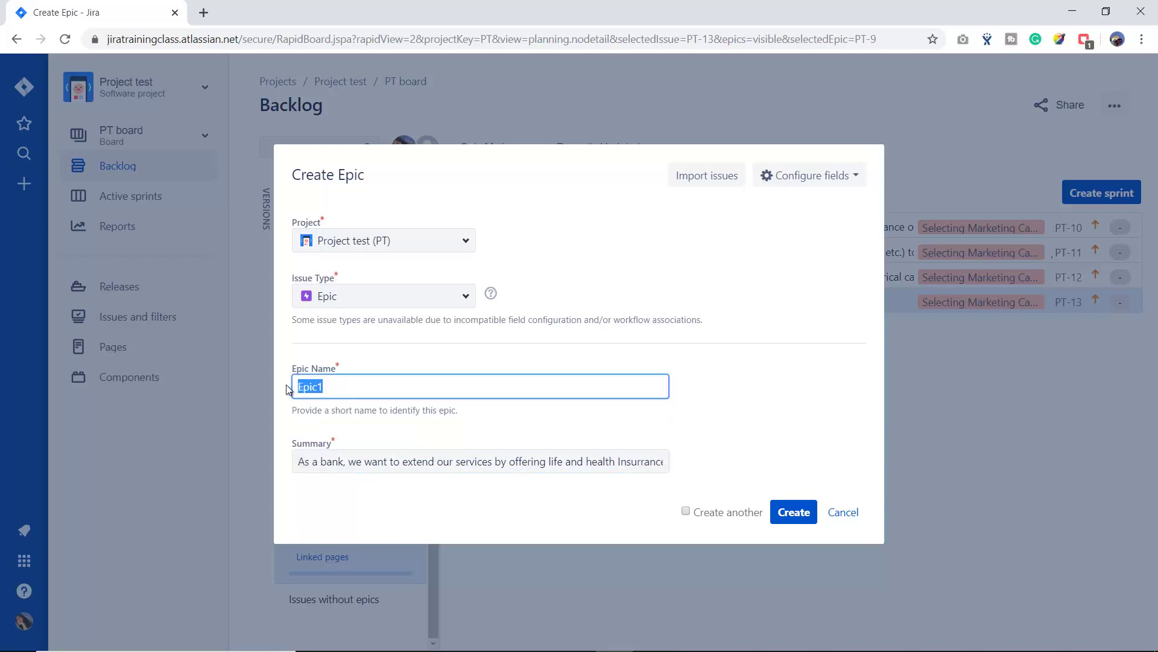
{"action": "left_click", "coordinate": [725, 437]}
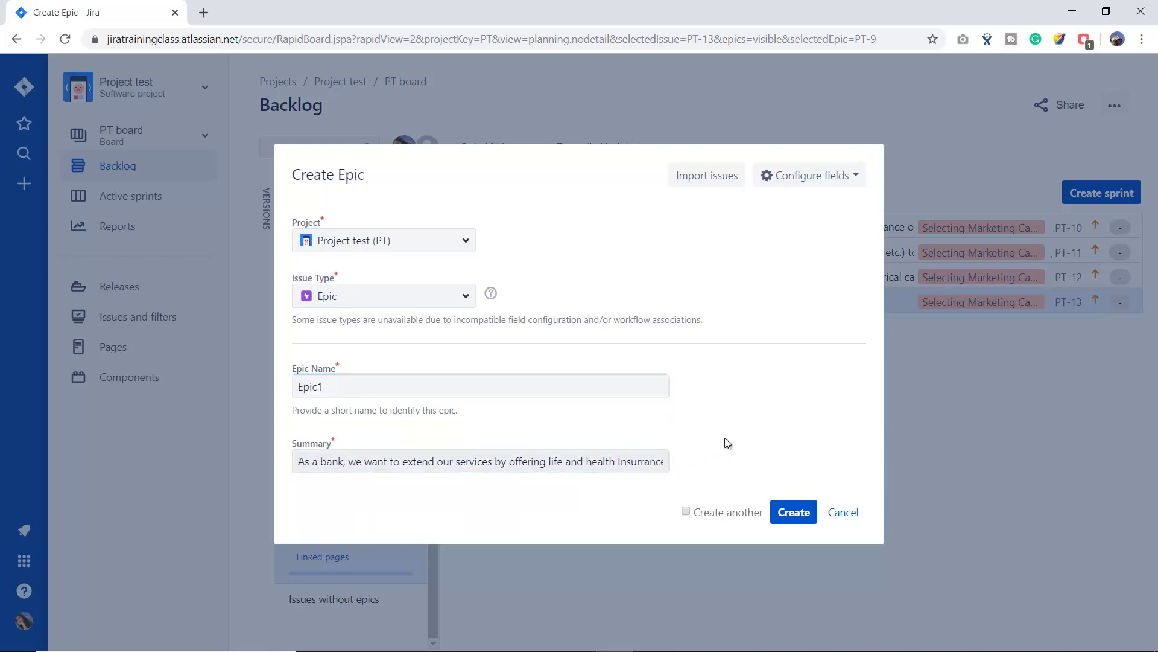
{"action": "left_click", "coordinate": [752, 416]}
{"action": "left_click", "coordinate": [801, 514]}
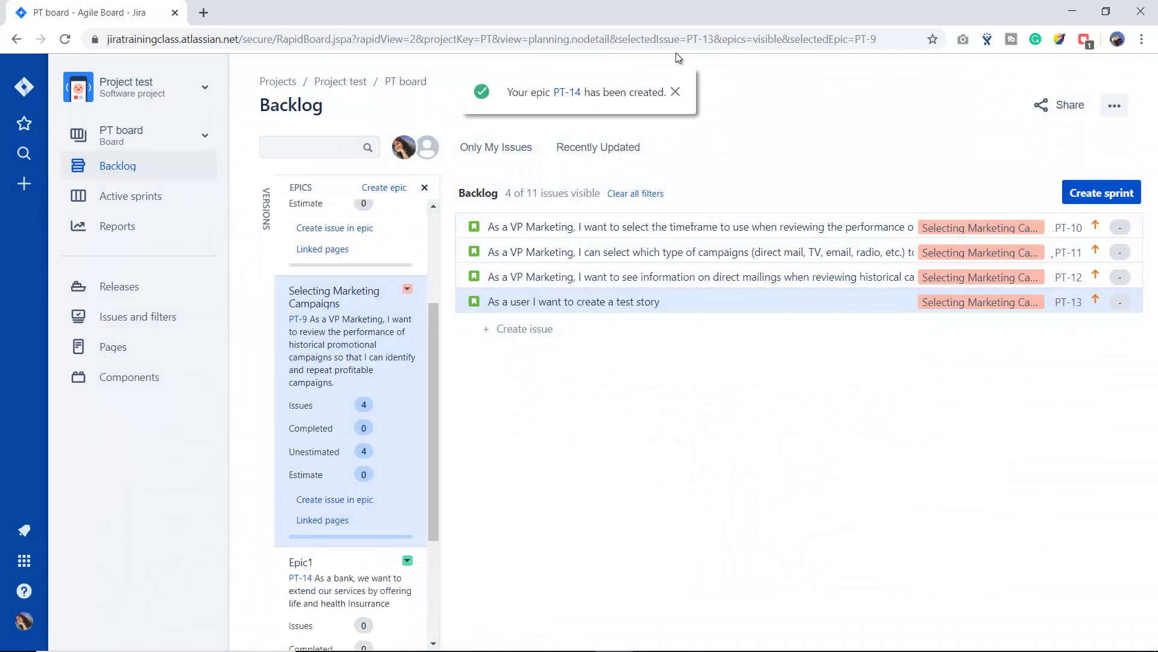
Clear all backlog filters and collapse the details of the Allow user to add new contact and Selecting Marketing Campaigns epics.
{"action": "left_click", "coordinate": [646, 193]}
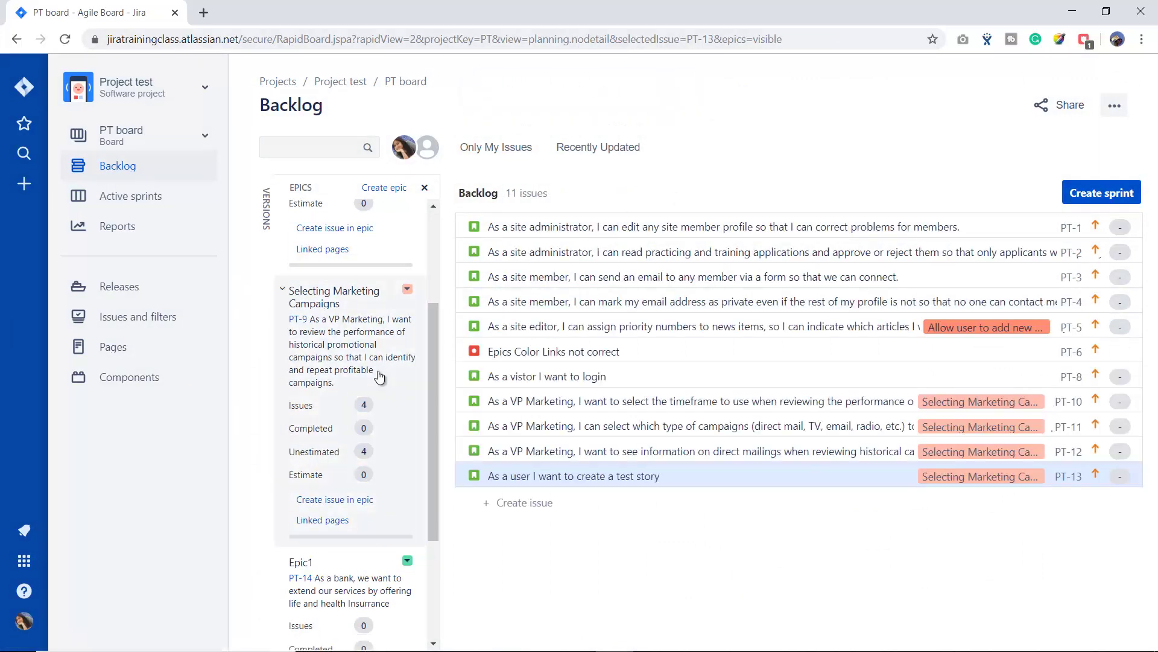
{"action": "scroll", "coordinate": [366, 386], "scroll_direction": "up", "scroll_amount": 3}
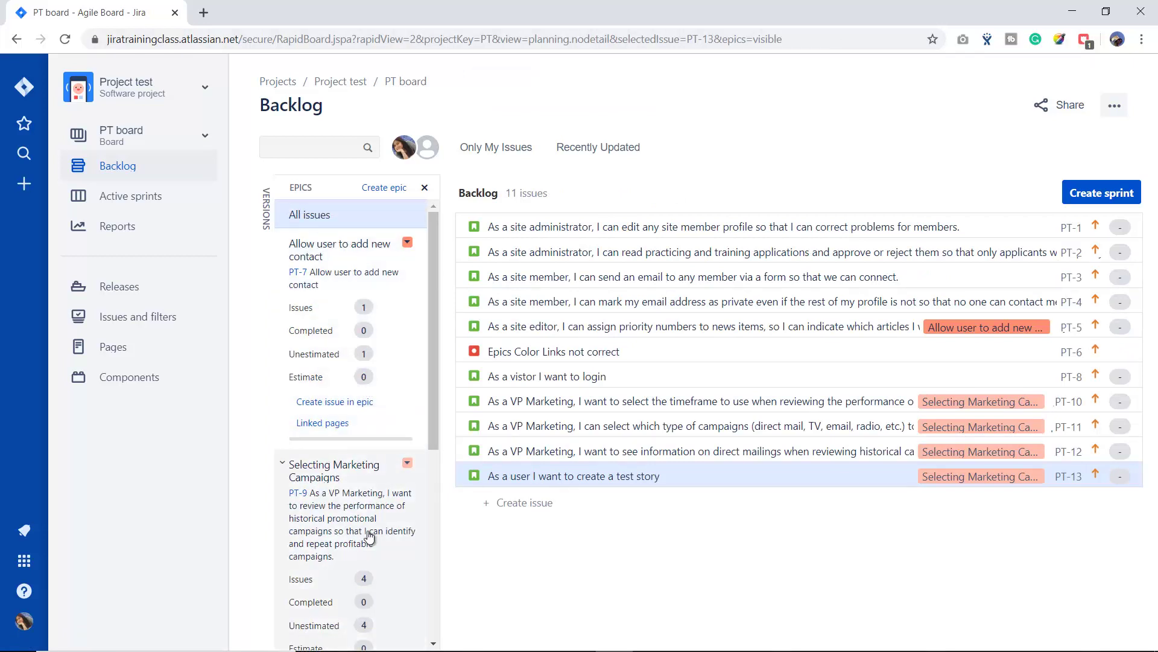
{"action": "left_click", "coordinate": [283, 248]}
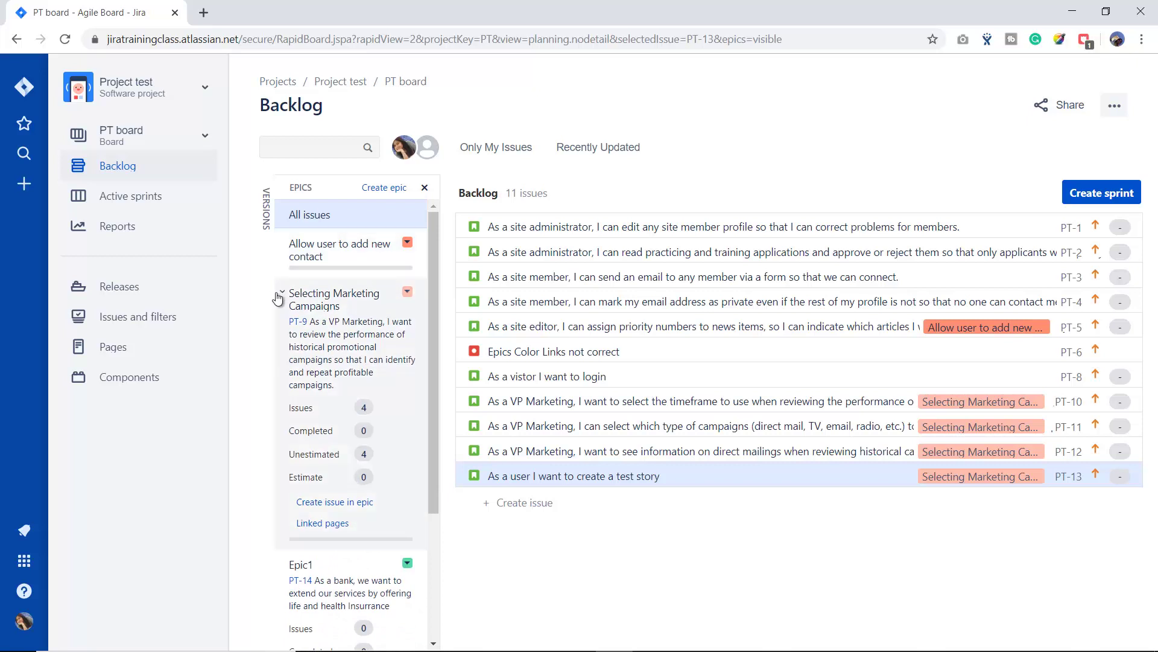
{"action": "left_click", "coordinate": [283, 294]}
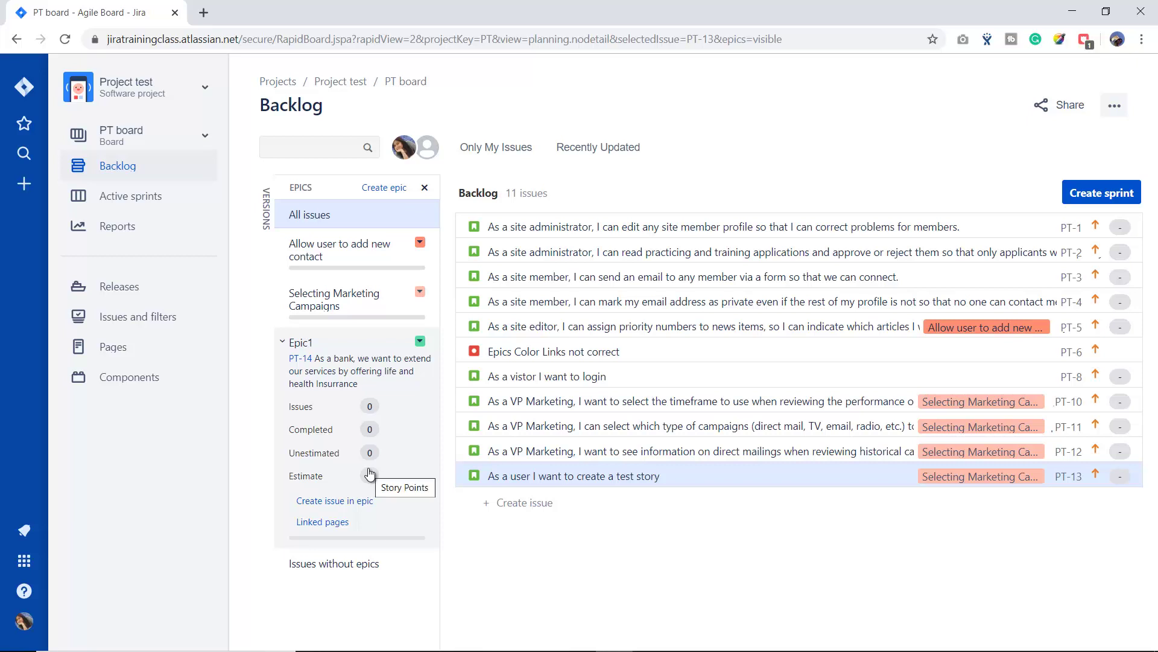
Create a story titled "Story1" in the backlog filtered to Epic1, and change the epic's color to dark navy.
{"action": "left_click", "coordinate": [348, 375]}
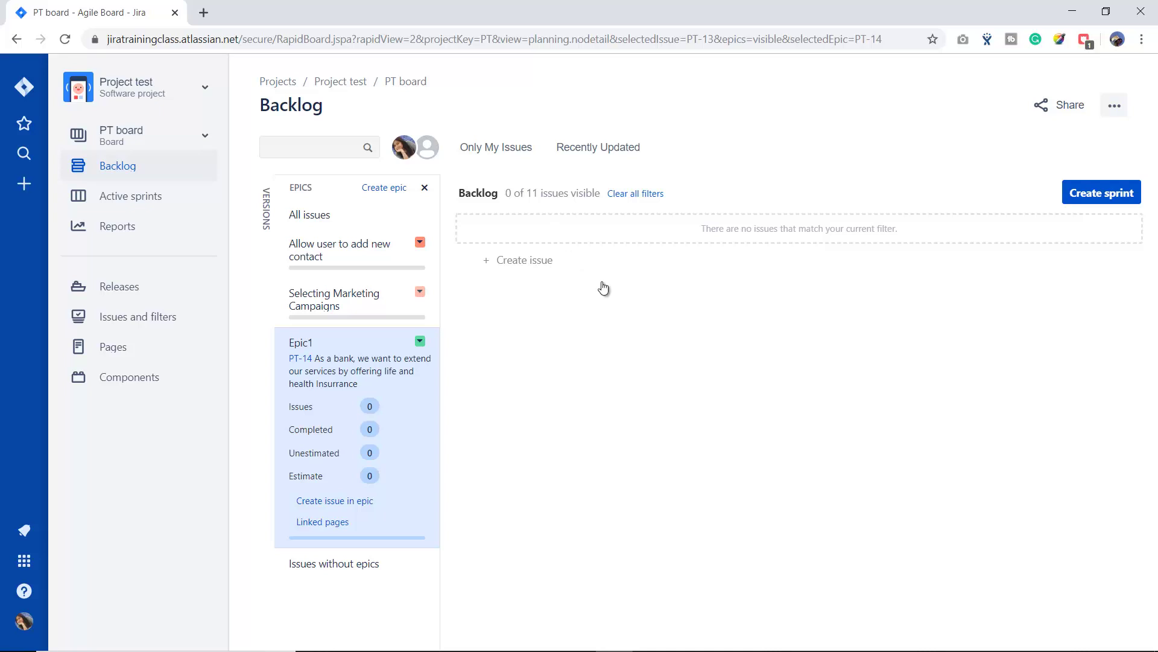
{"action": "left_click", "coordinate": [517, 263]}
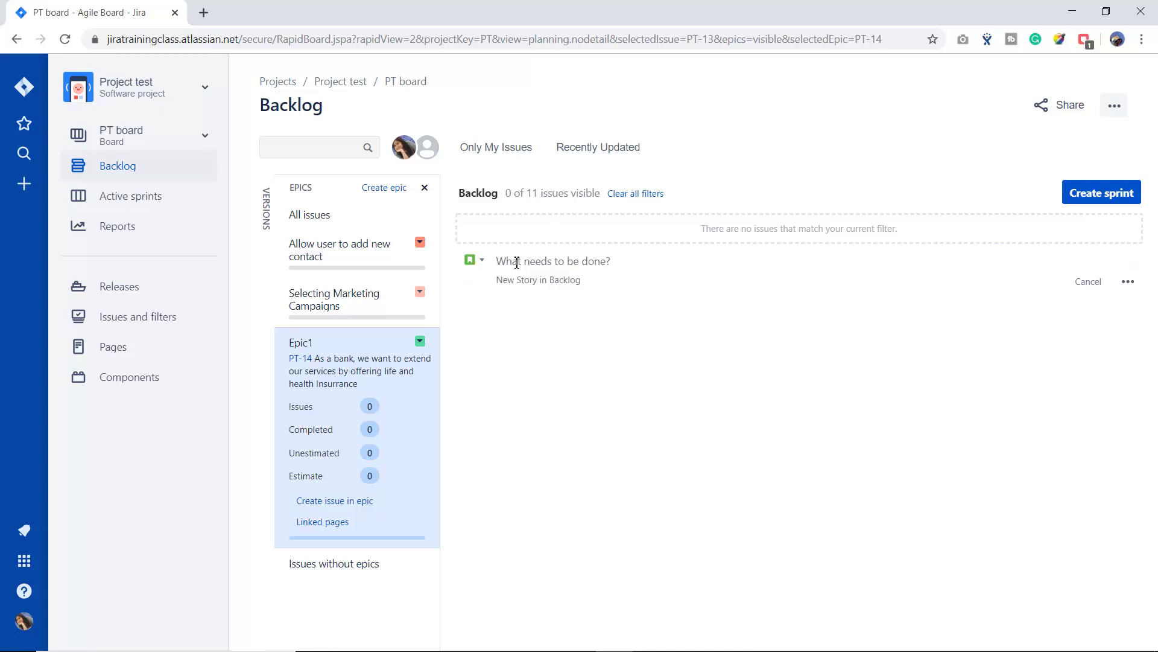
{"action": "type", "text": "Story1"}
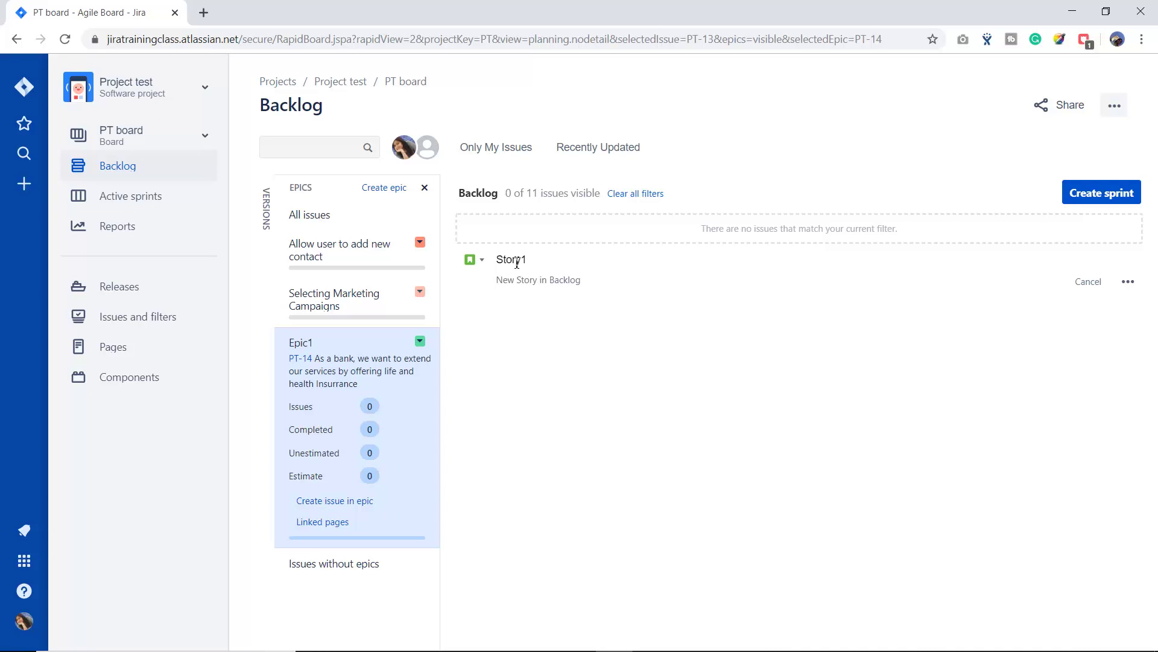
{"action": "key", "text": "Return"}
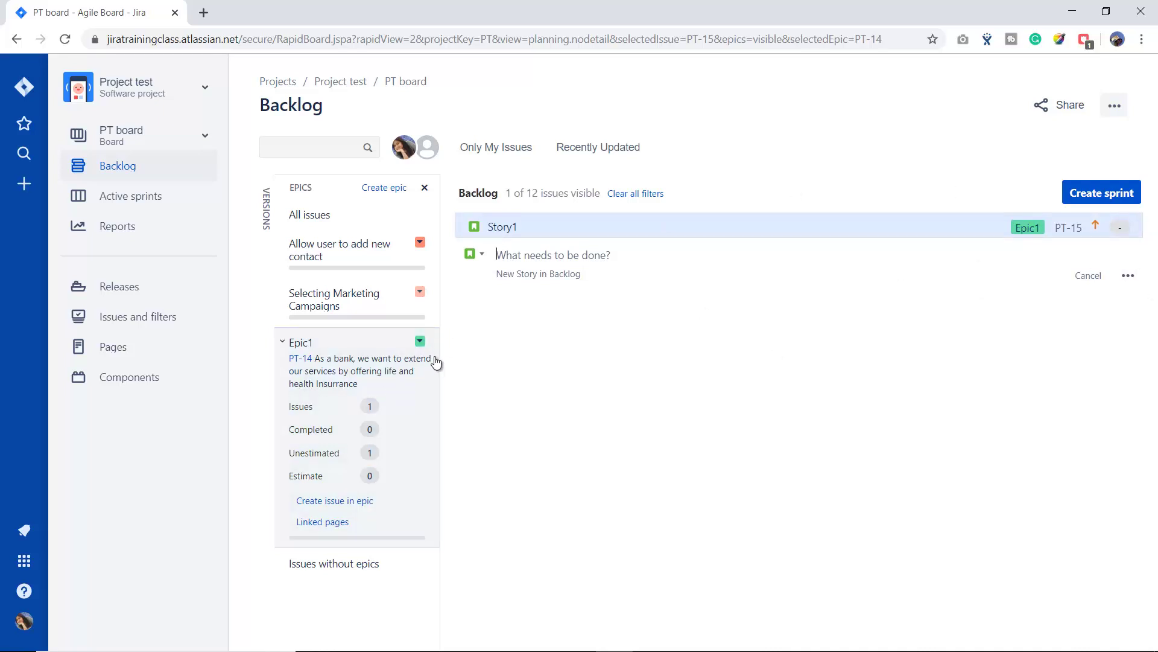
{"action": "left_click", "coordinate": [420, 342]}
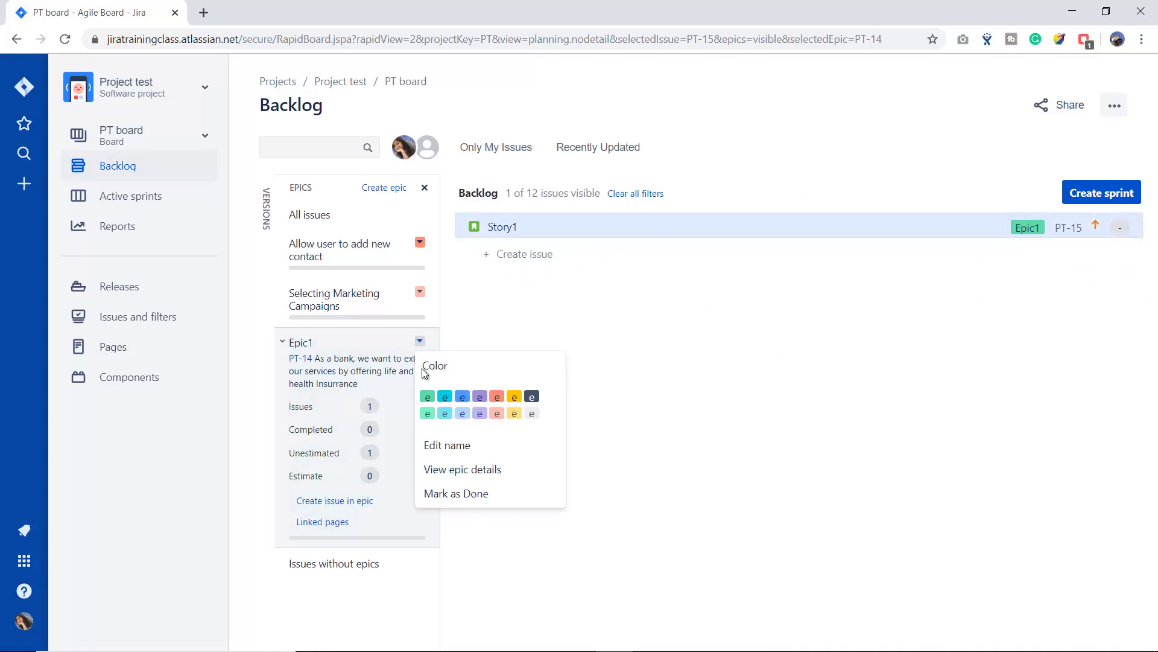
{"action": "left_click", "coordinate": [536, 396]}
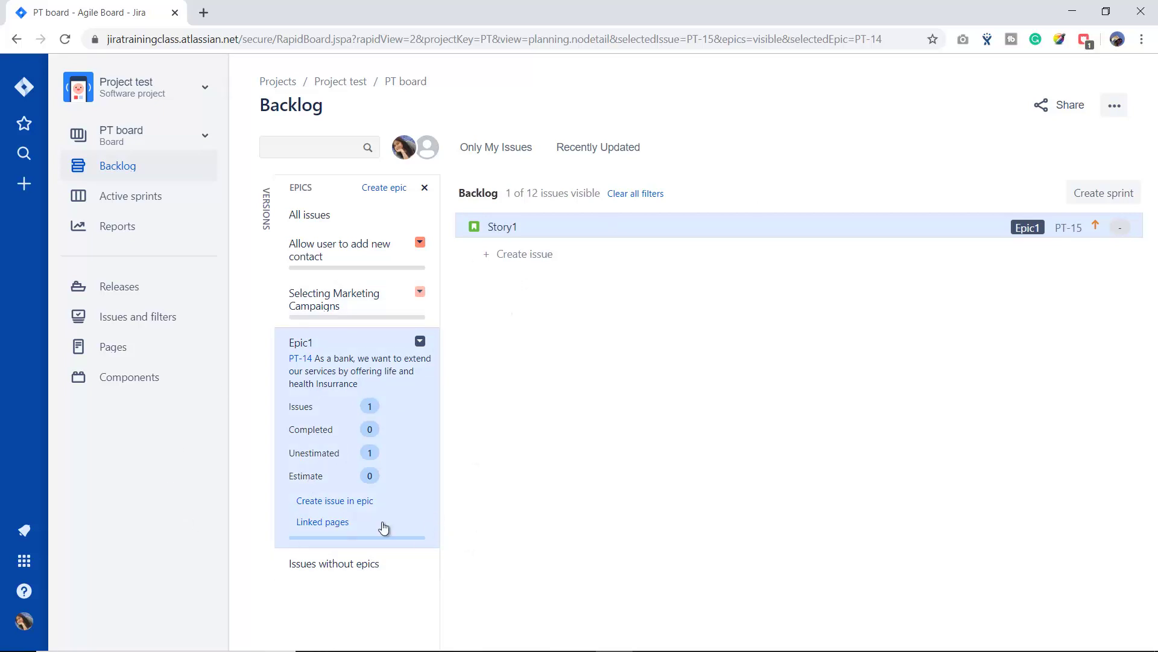
Create a second story in Epic1 from the epic's own details, with the summary "story2" and Low priority.
{"action": "left_click", "coordinate": [326, 501]}
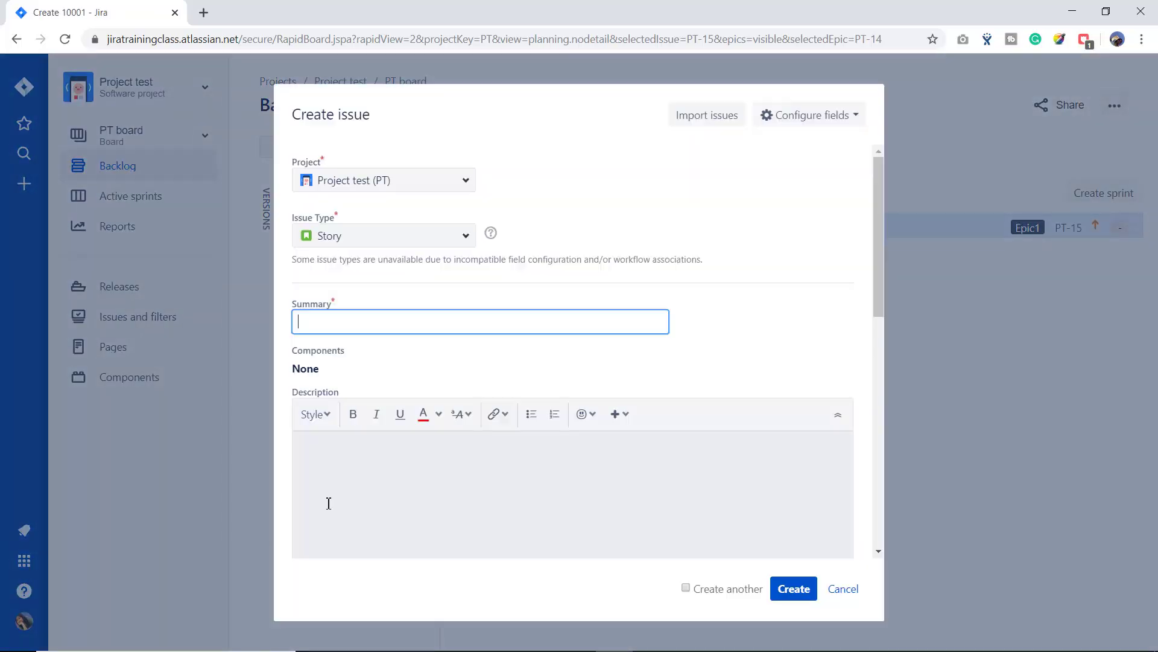
{"action": "left_click", "coordinate": [396, 320]}
{"action": "type", "text": "story2"}
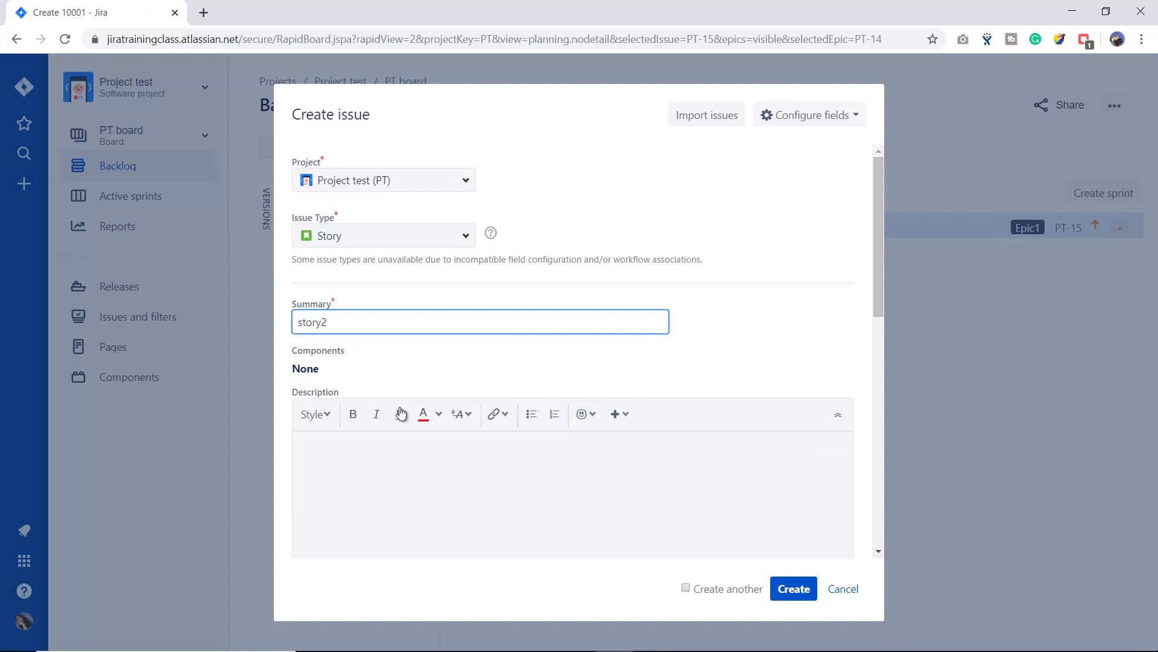
{"action": "left_click", "coordinate": [595, 473]}
{"action": "scroll", "coordinate": [595, 473], "scroll_direction": "down", "scroll_amount": 8}
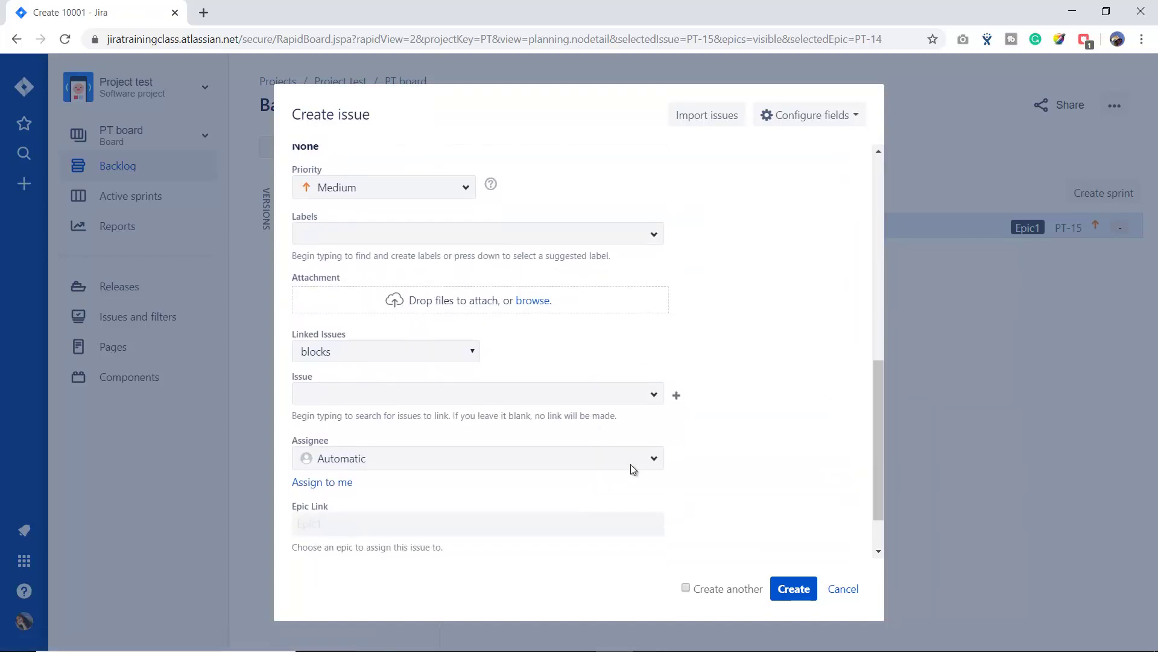
{"action": "left_click", "coordinate": [380, 187]}
{"action": "left_click", "coordinate": [373, 263]}
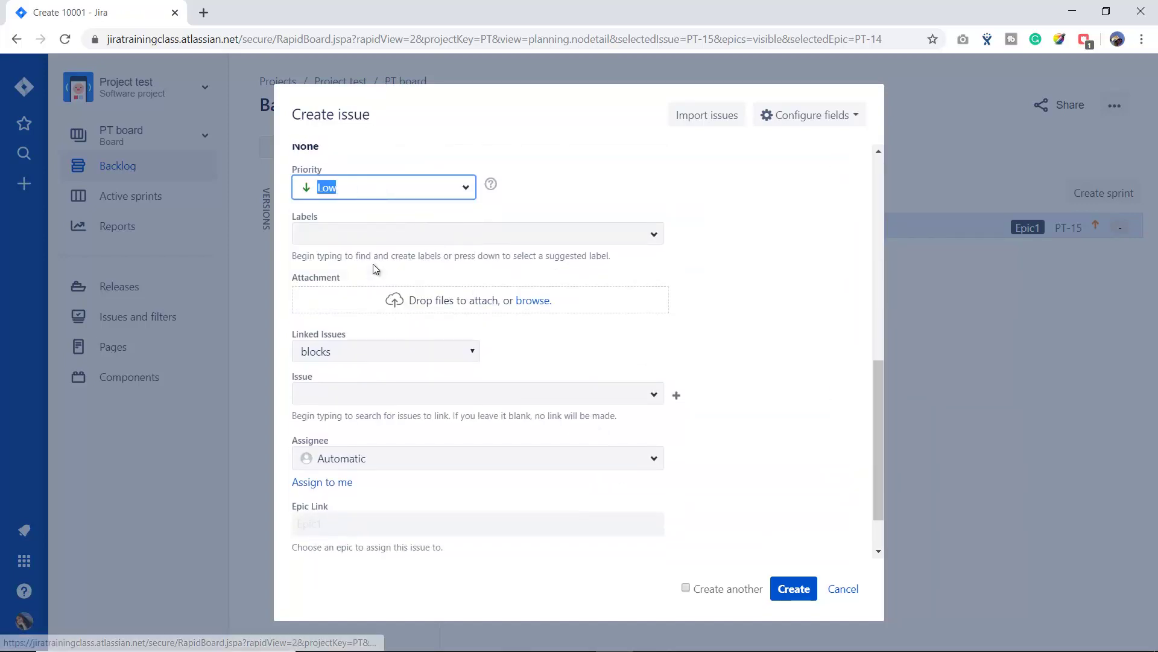
{"action": "scroll", "coordinate": [739, 329], "scroll_direction": "down", "scroll_amount": 1}
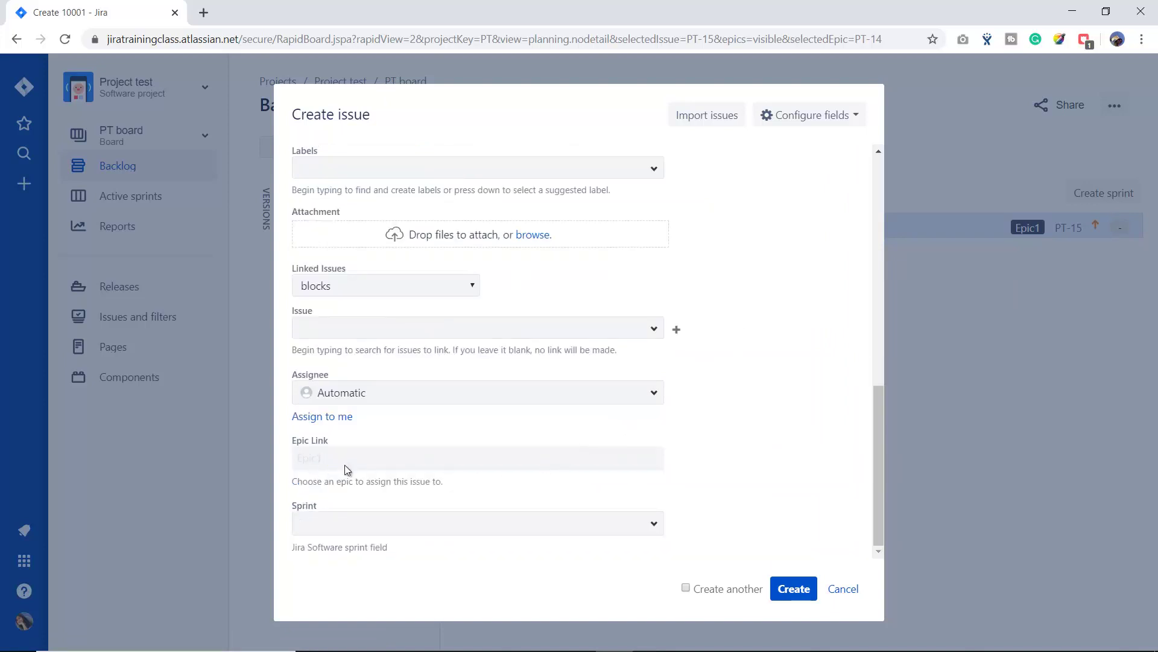
{"action": "left_click", "coordinate": [810, 599]}
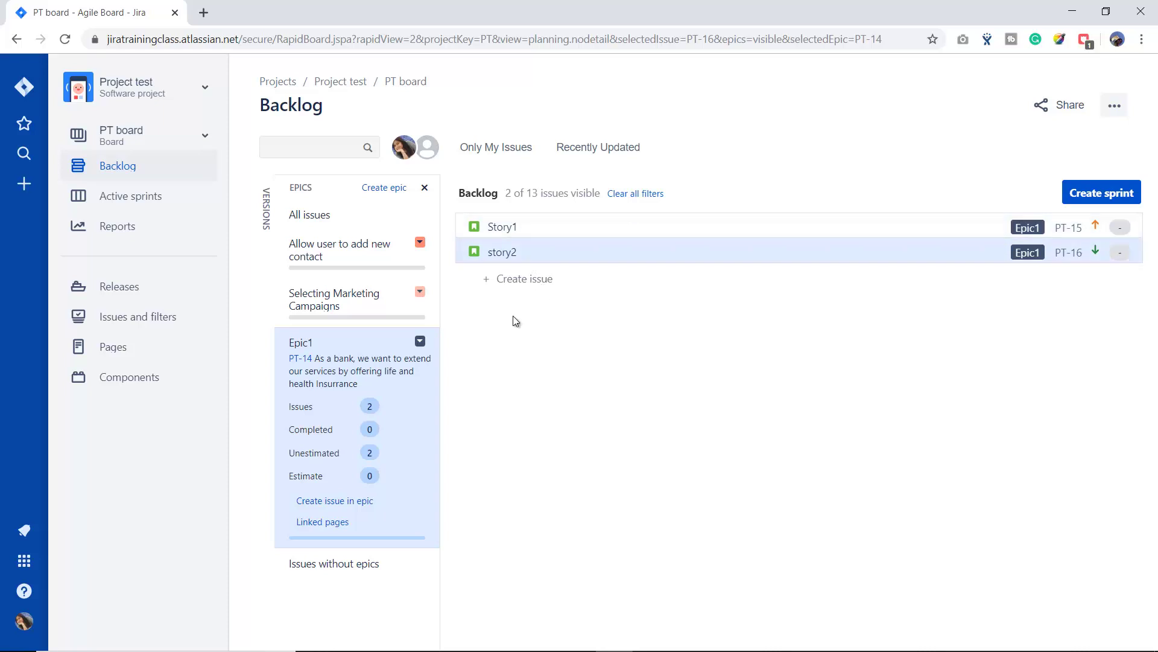
Clear the Epic1 filter to view all backlog issues, and hide and show the list of epics again.
{"action": "left_click", "coordinate": [347, 361]}
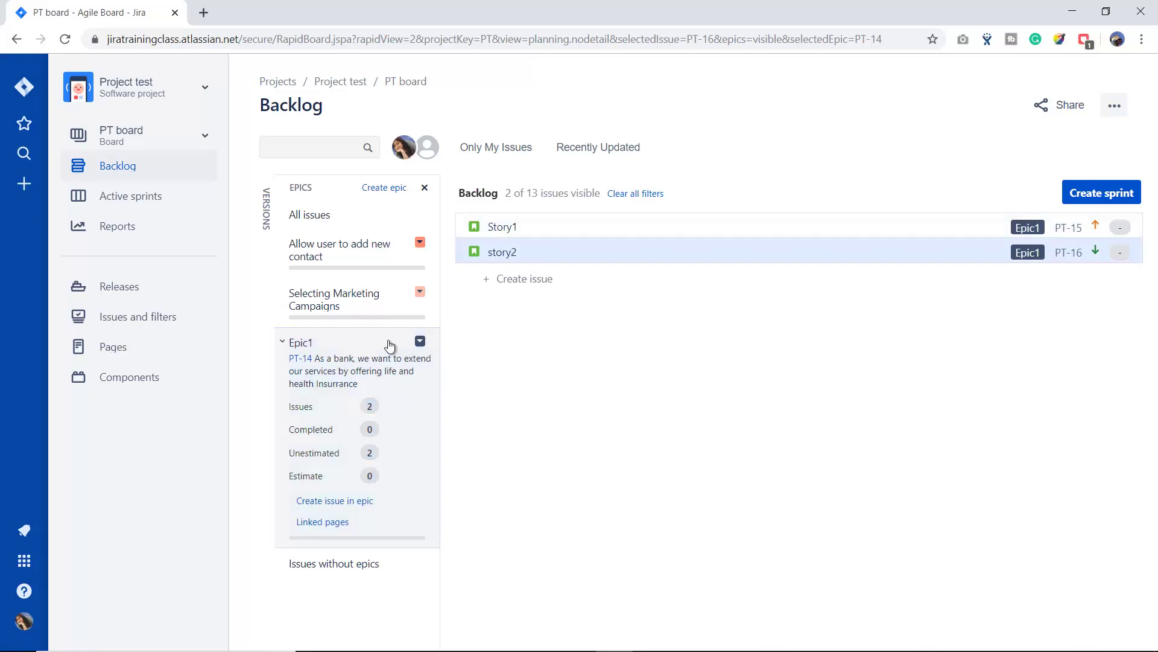
{"action": "left_click", "coordinate": [638, 194]}
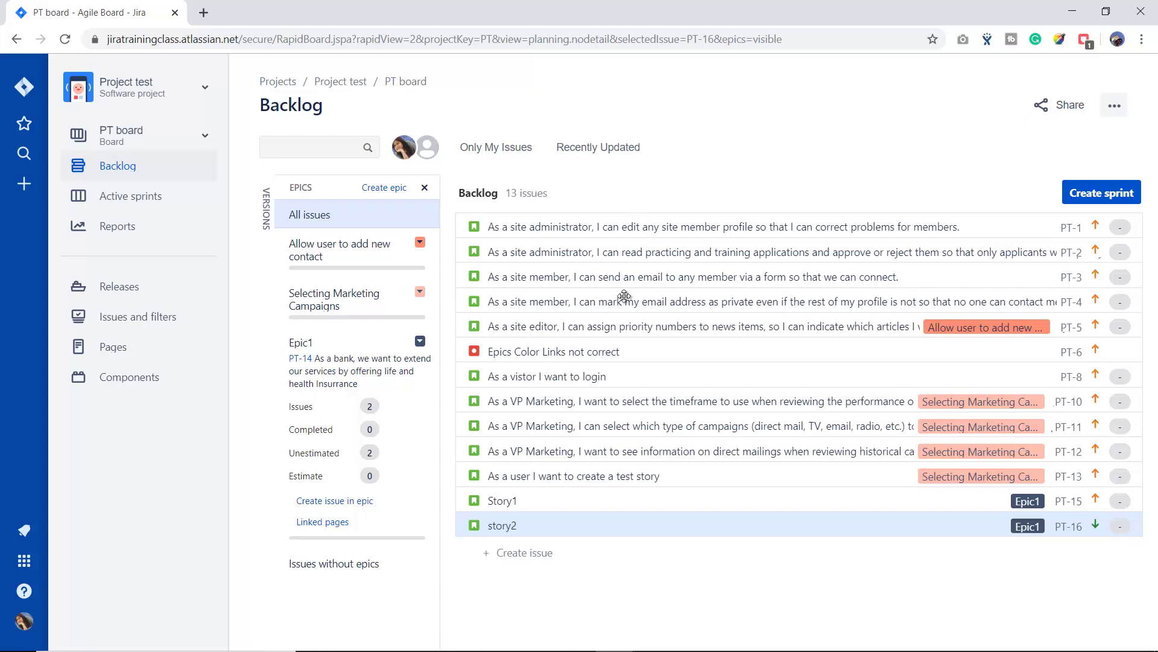
{"action": "left_click", "coordinate": [426, 189]}
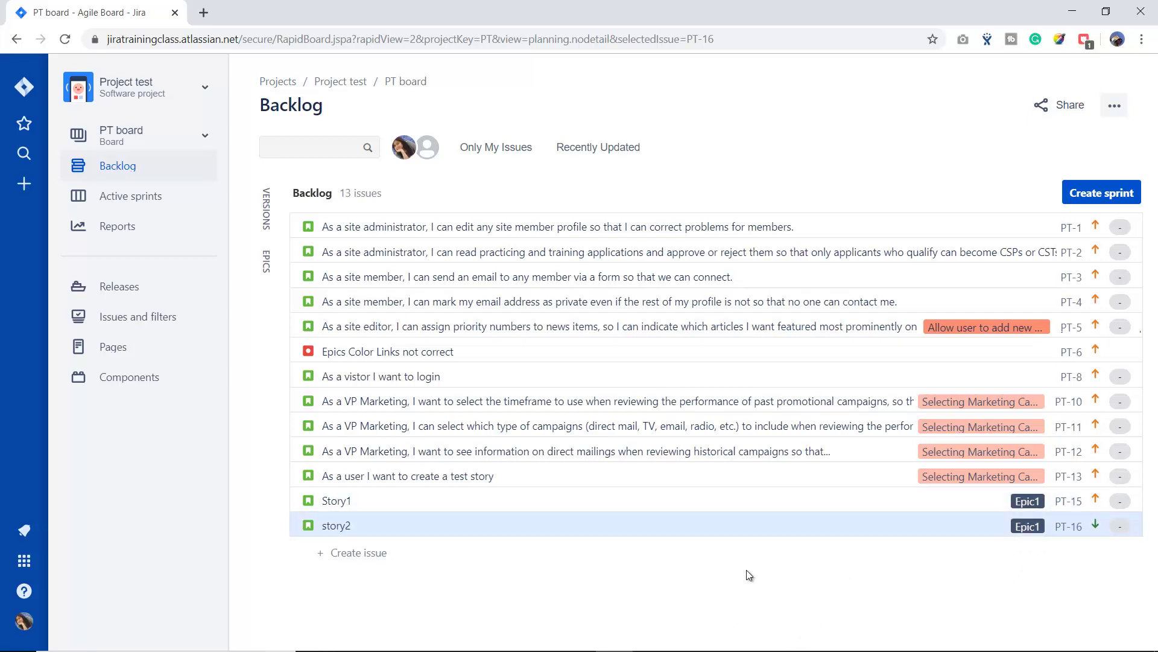
{"action": "left_click", "coordinate": [271, 261]}
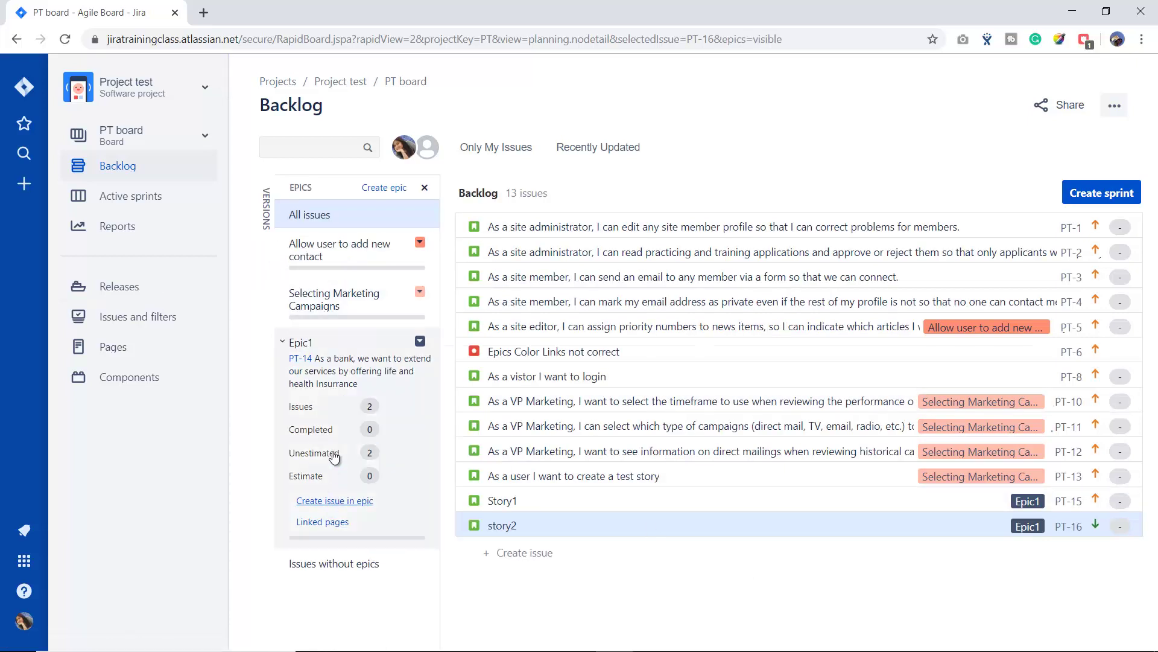
Compare the issues of Epic1 with the full backlog, leaving the backlog filtered to Epic1.
{"action": "left_click", "coordinate": [331, 355]}
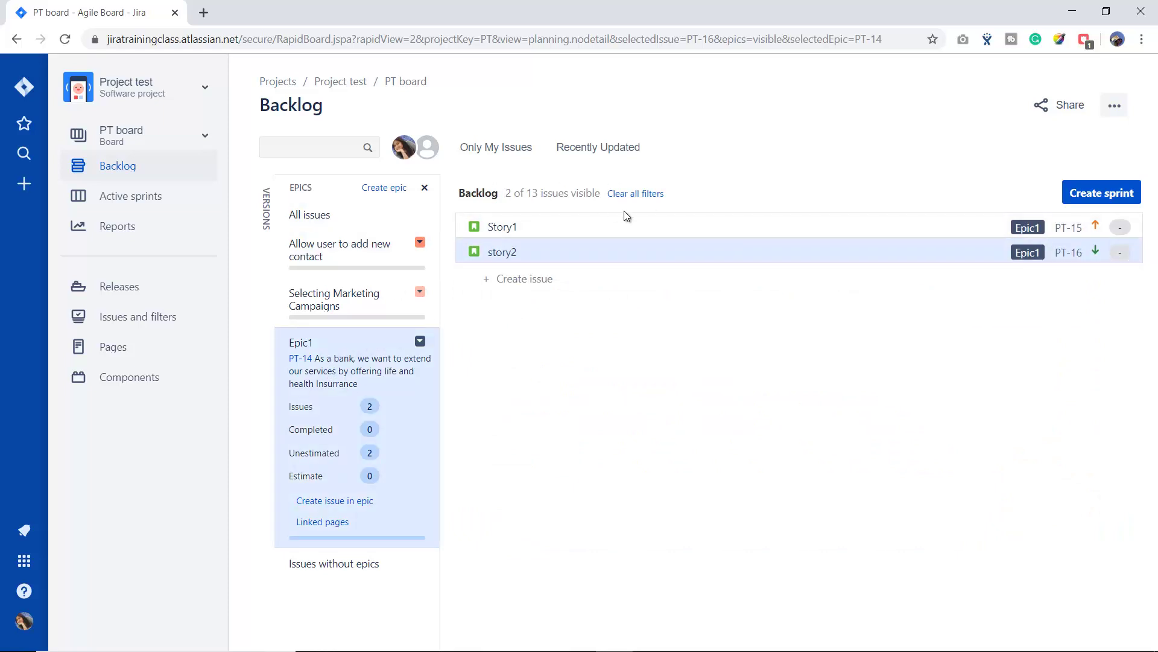
{"action": "left_click", "coordinate": [637, 193]}
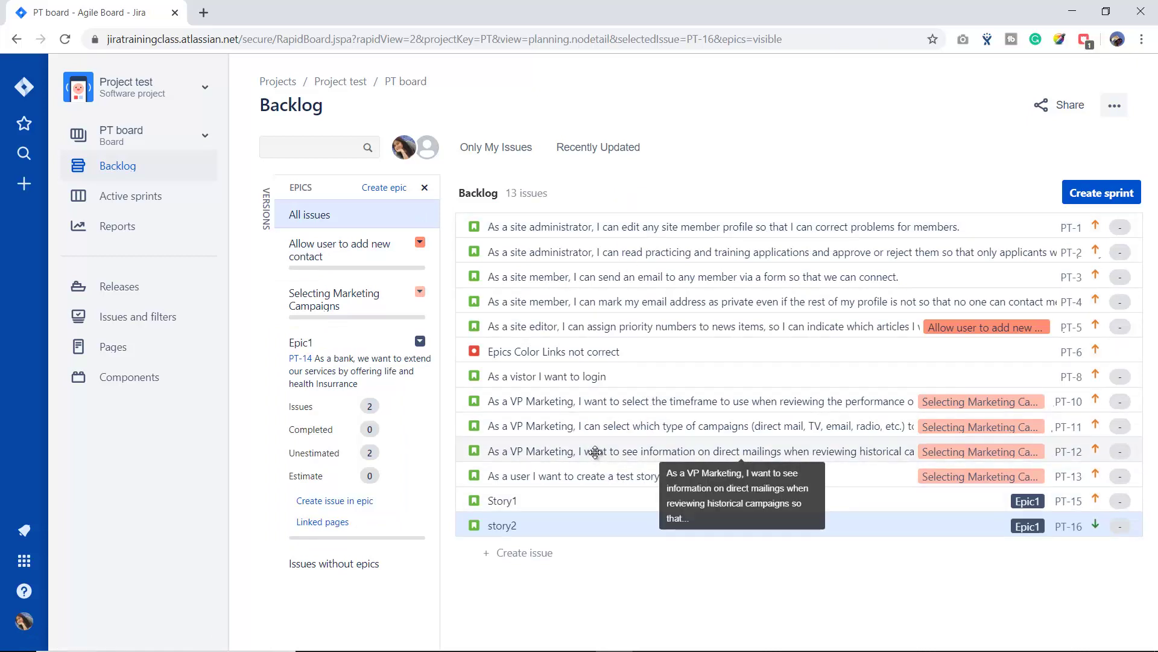
{"action": "left_click", "coordinate": [331, 366]}
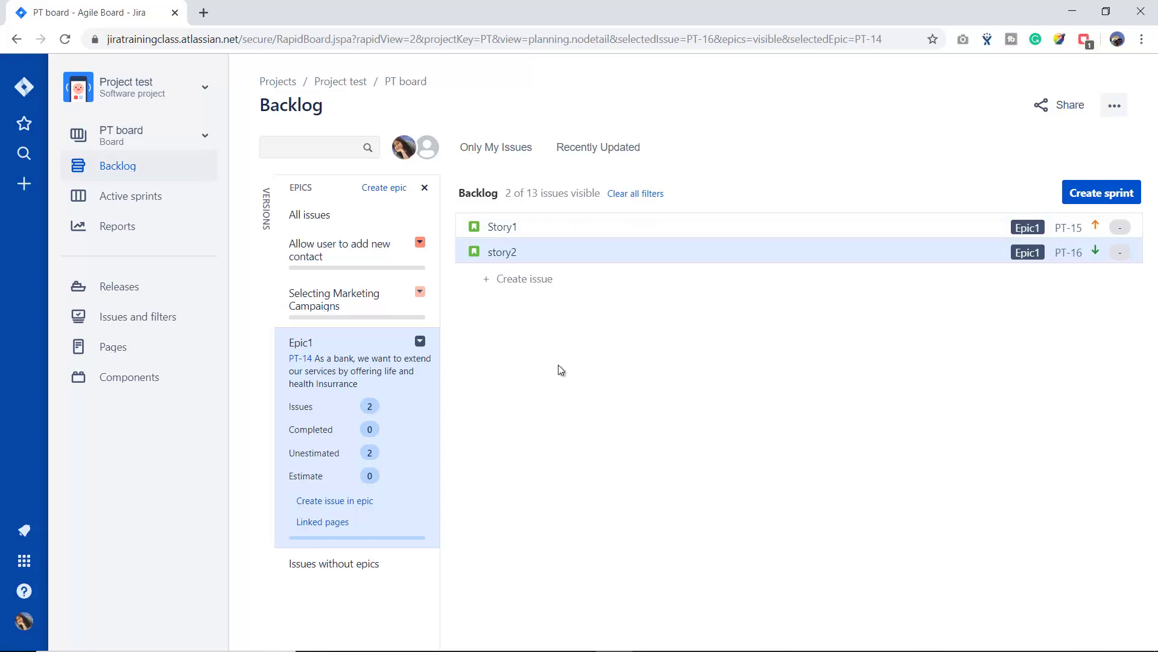
Clear the Epic1 filter to list all backlog issues, and open the details of the story "As a vistor I want to login".
{"action": "left_click", "coordinate": [638, 195]}
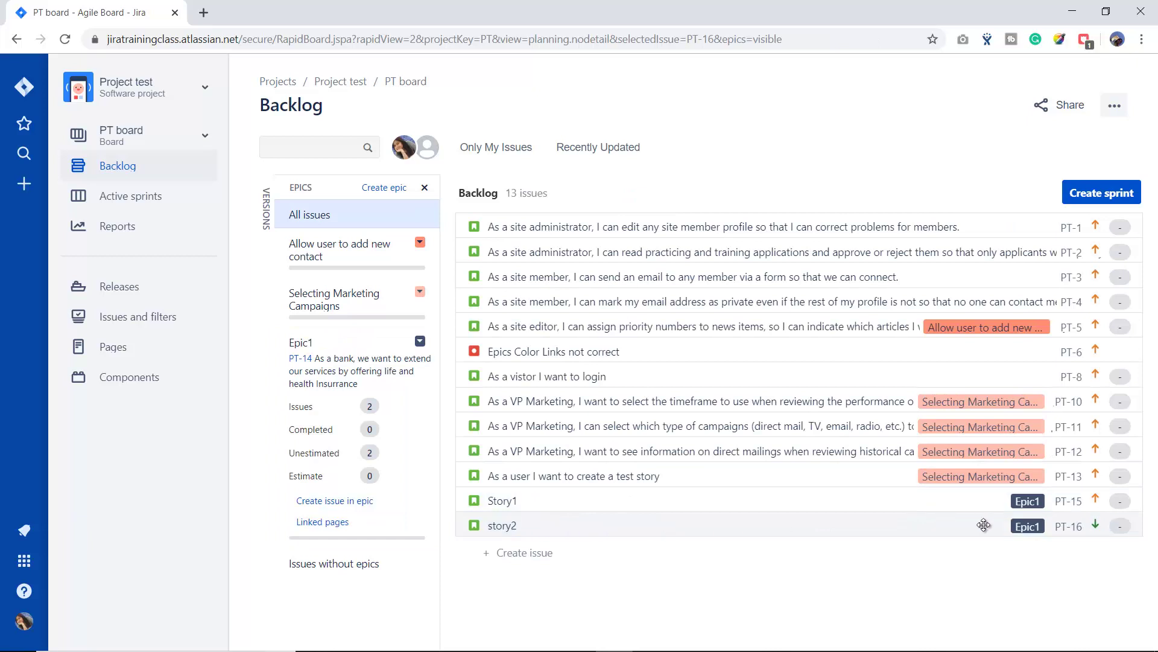
{"action": "left_click", "coordinate": [1024, 524]}
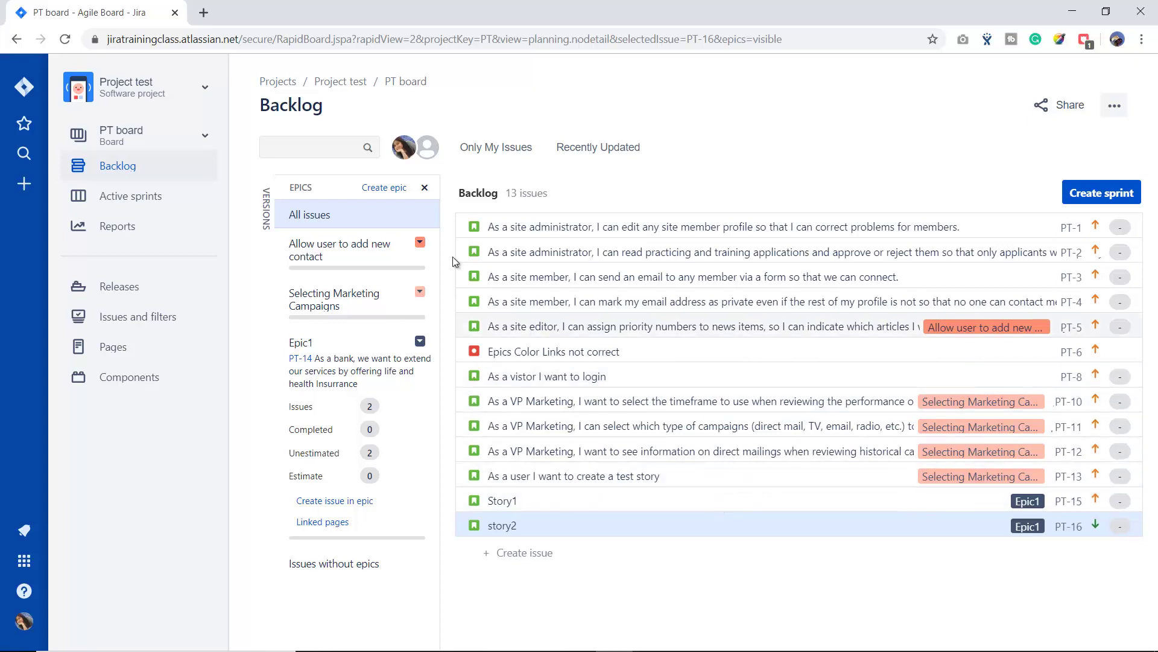
{"action": "left_click", "coordinate": [595, 378]}
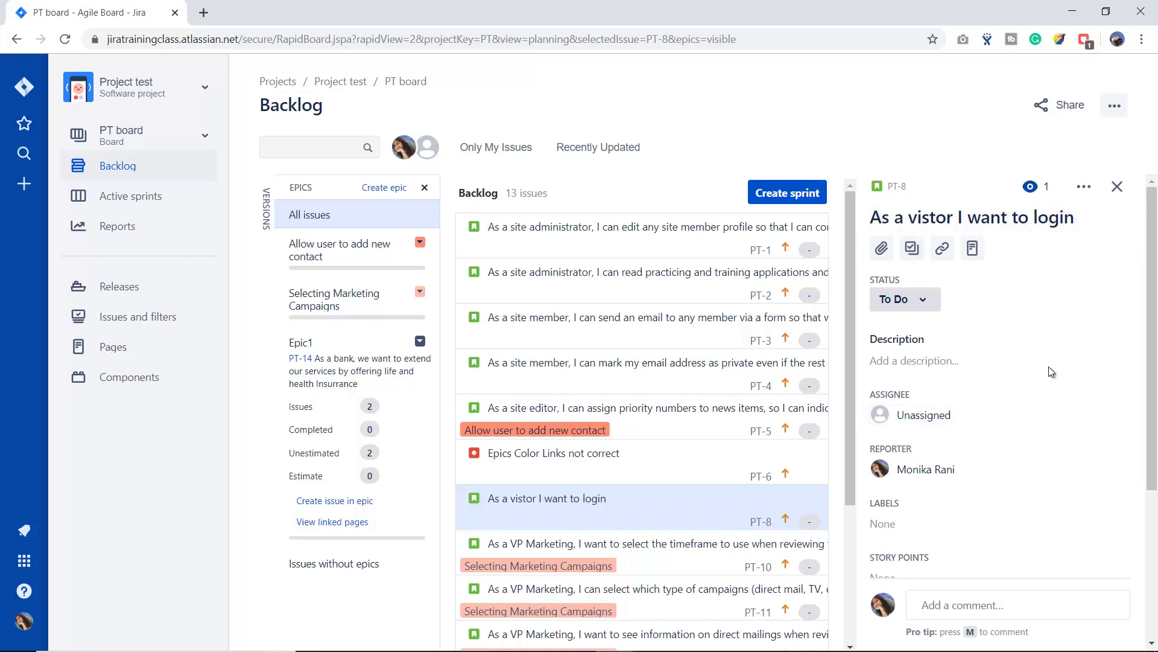
{"action": "scroll", "coordinate": [1049, 369], "scroll_direction": "down", "scroll_amount": 2}
{"action": "scroll", "coordinate": [1025, 338], "scroll_direction": "down", "scroll_amount": 2}
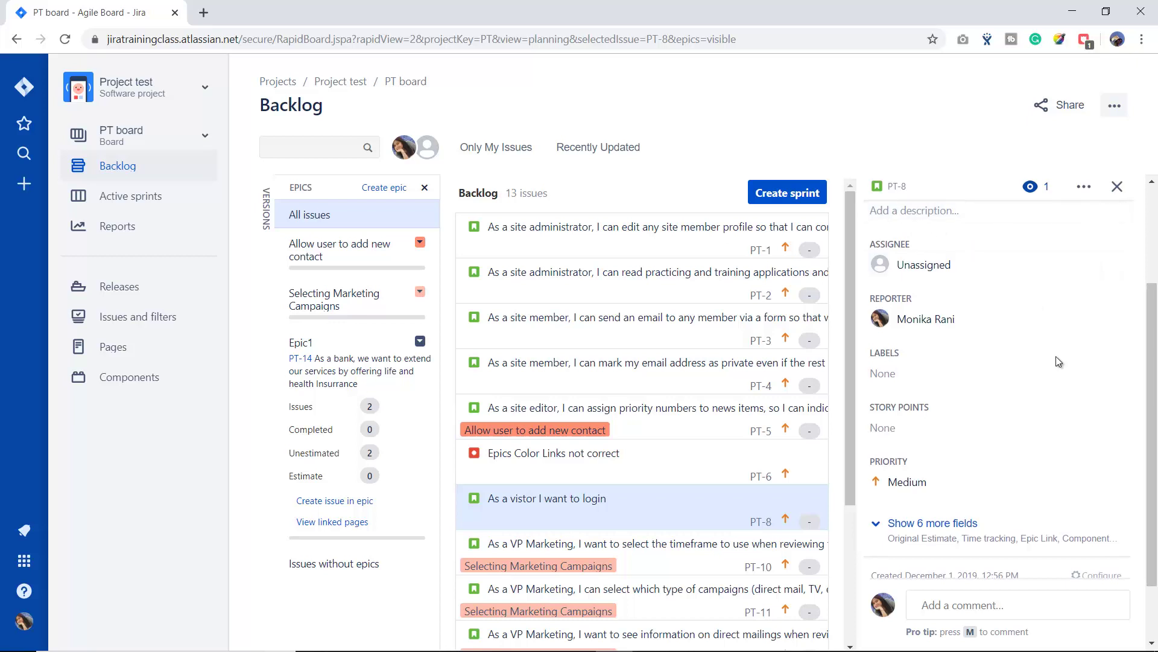
{"action": "scroll", "coordinate": [990, 356], "scroll_direction": "up", "scroll_amount": 5}
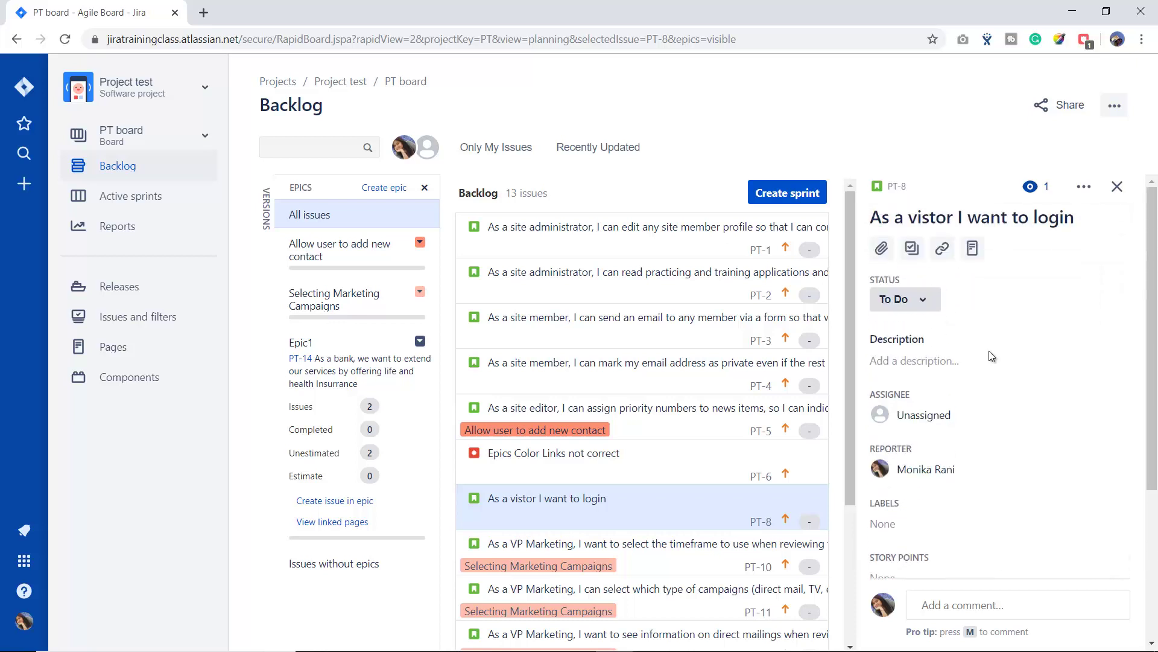
Look at the story's description editor without entering anything, and assign the story to yourself.
{"action": "left_click", "coordinate": [925, 360]}
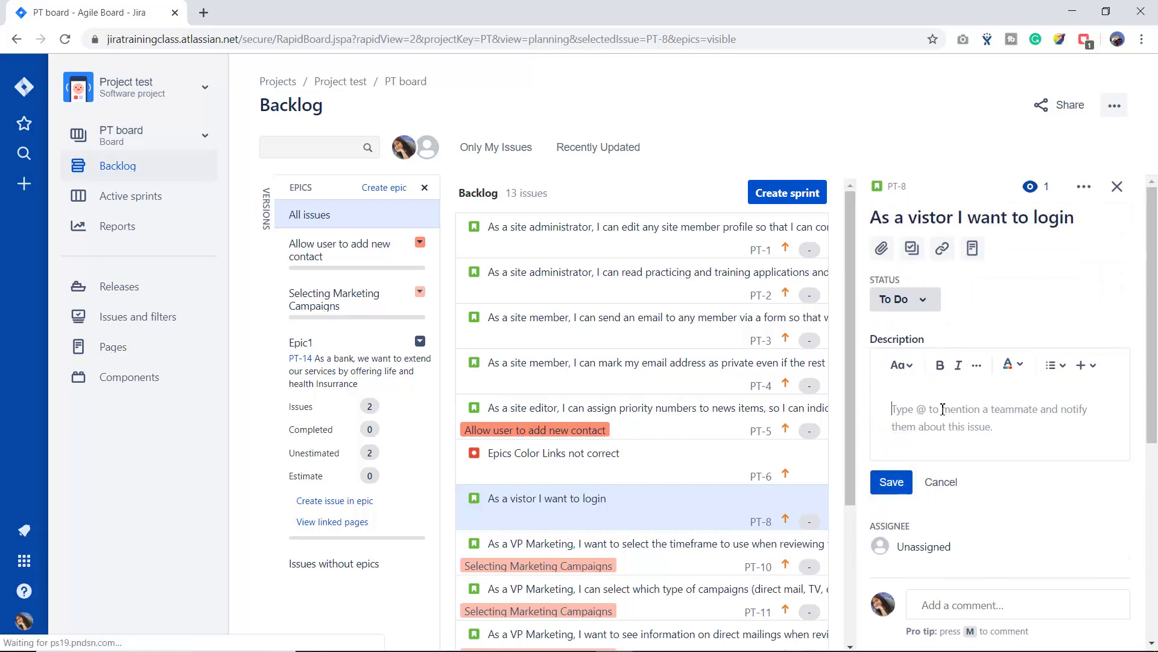
{"action": "left_click", "coordinate": [941, 481]}
{"action": "scroll", "coordinate": [1052, 518], "scroll_direction": "down", "scroll_amount": 1}
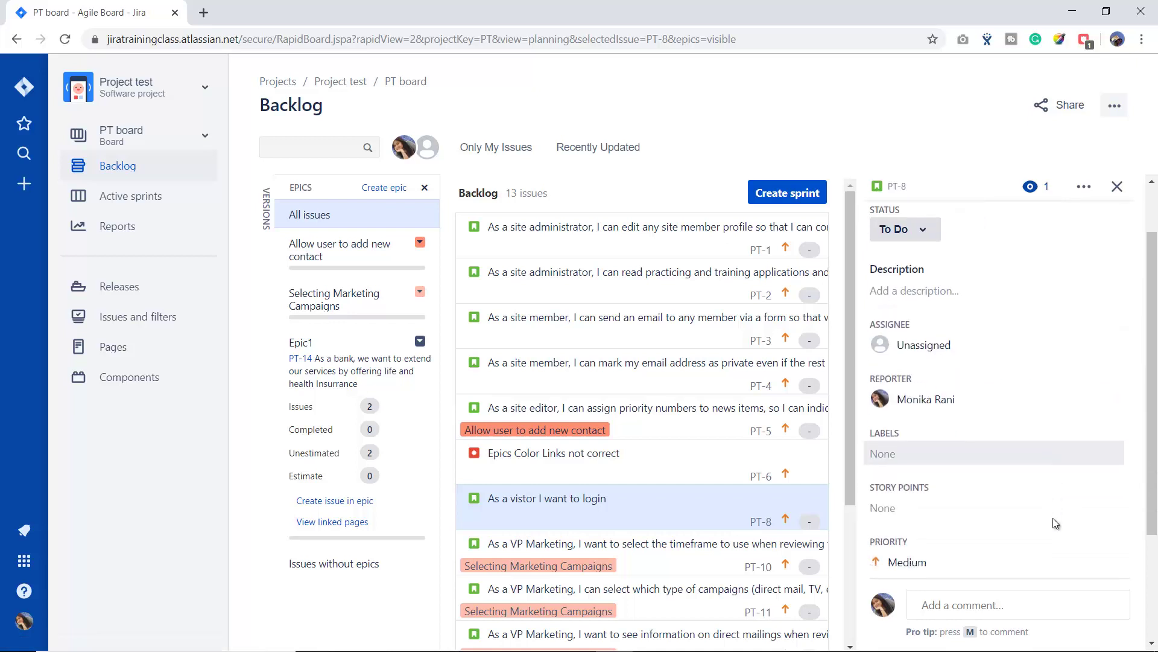
{"action": "left_click", "coordinate": [926, 341]}
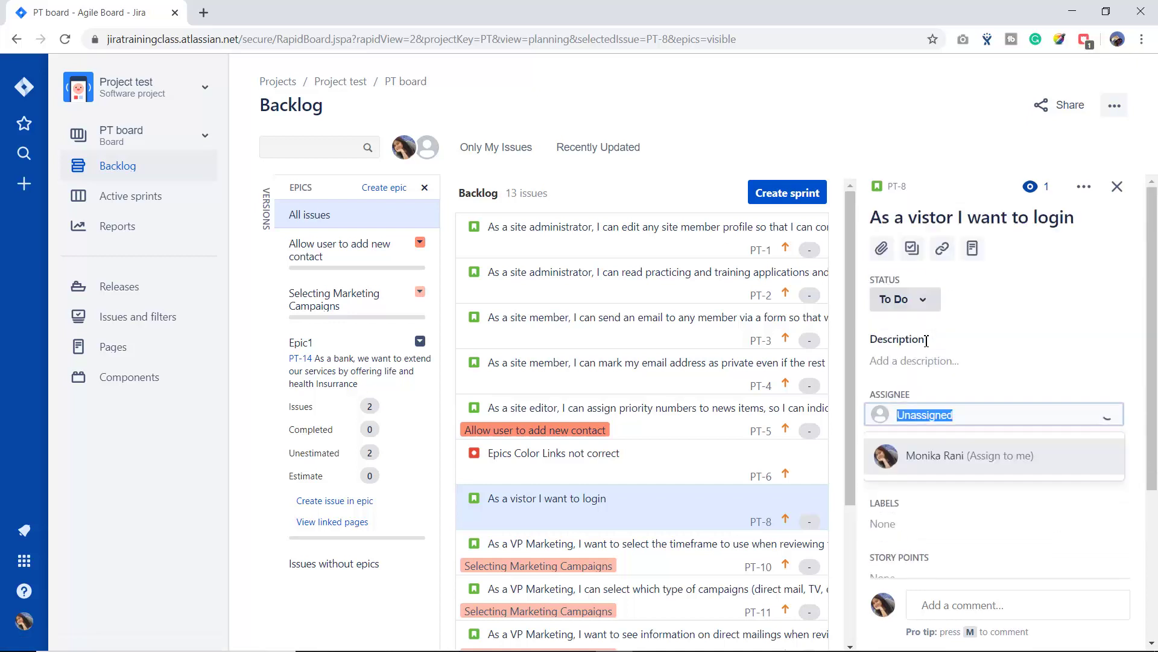
{"action": "left_click", "coordinate": [944, 456]}
Set the story points of "As a vistor I want to login" to 4.
{"action": "scroll", "coordinate": [1114, 431], "scroll_direction": "down", "scroll_amount": 4}
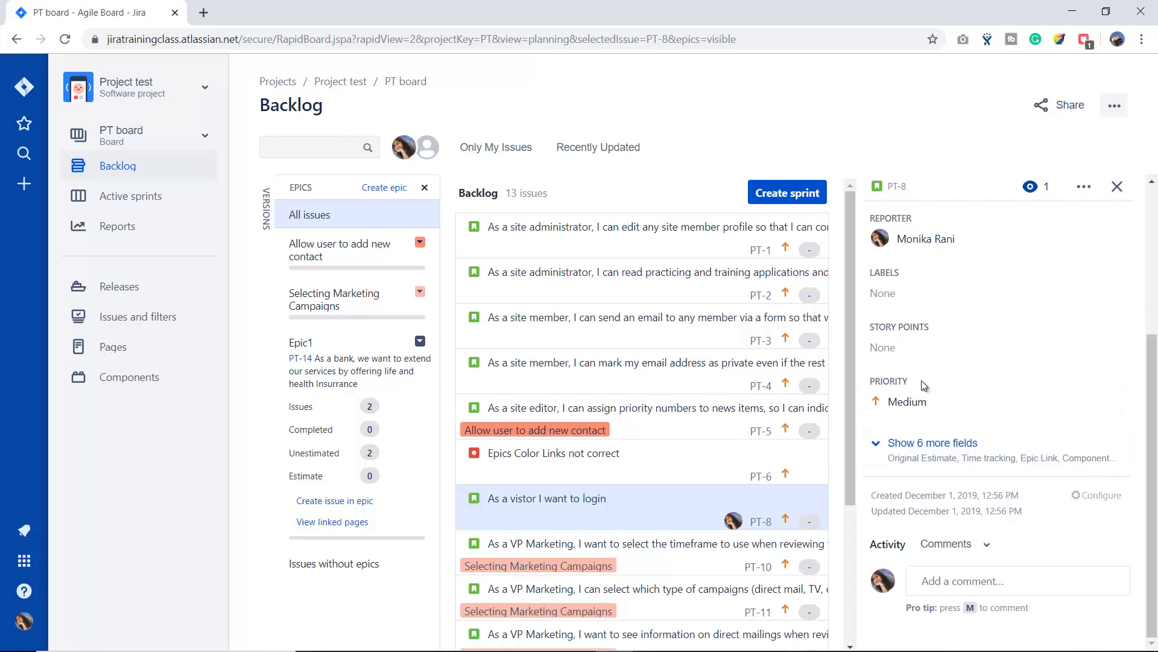
{"action": "left_click", "coordinate": [912, 346]}
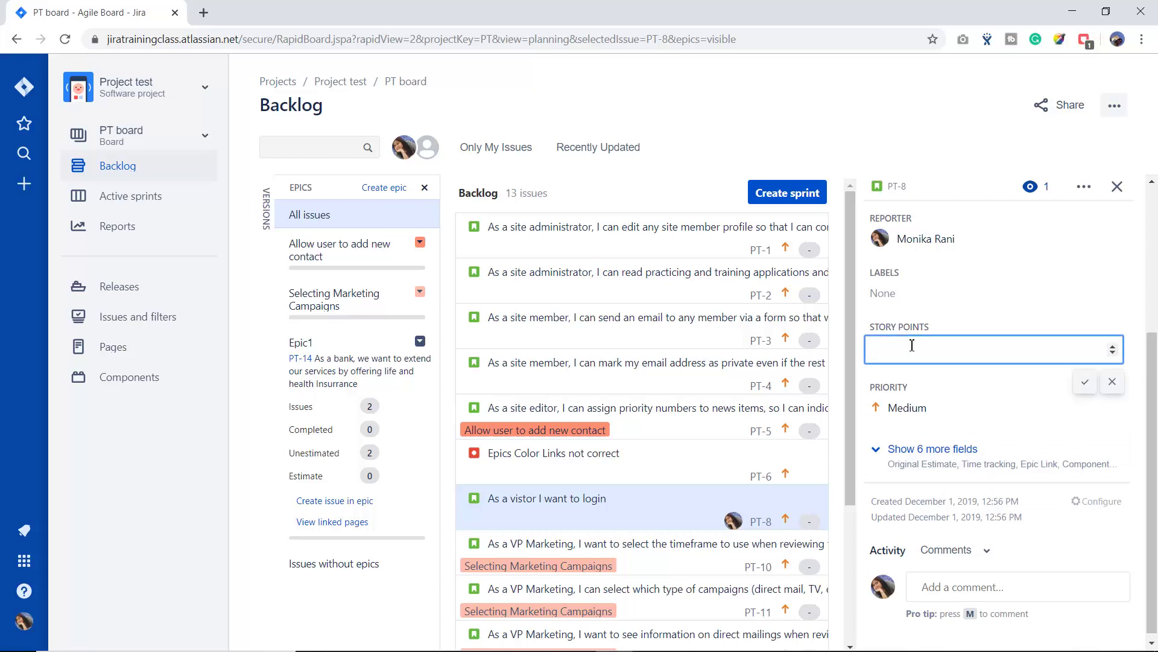
{"action": "left_click", "coordinate": [1083, 383]}
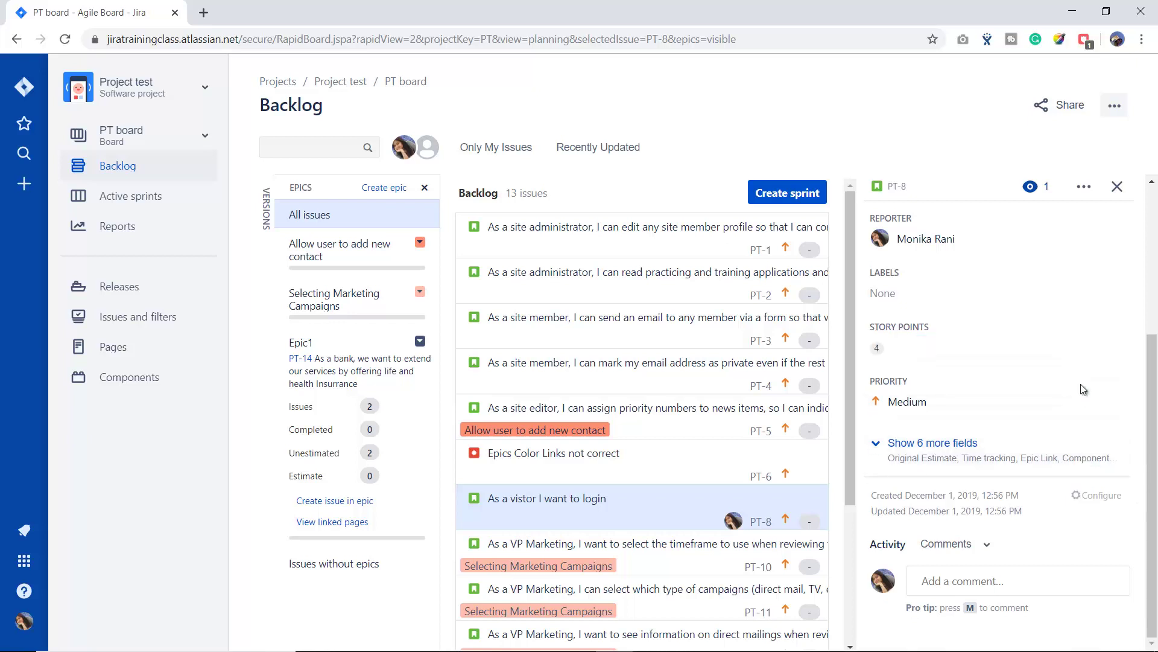
Show the story's additional fields, set its epic link to Epic1, and close the issue details.
{"action": "left_click", "coordinate": [944, 448]}
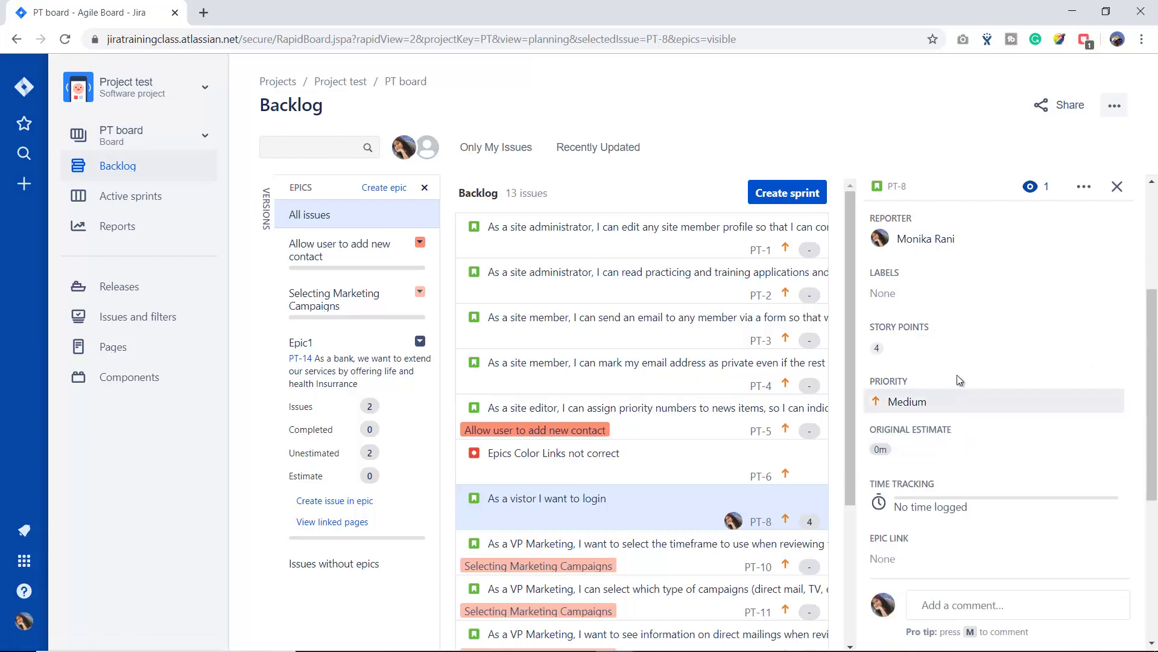
{"action": "scroll", "coordinate": [950, 353], "scroll_direction": "down", "scroll_amount": 3}
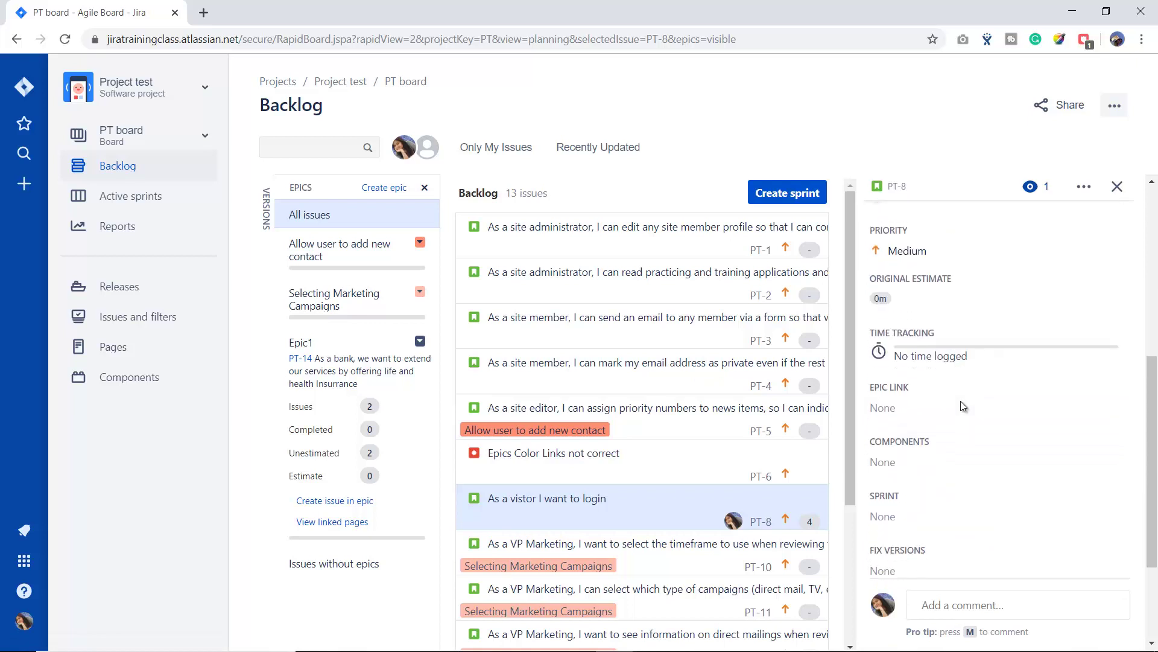
{"action": "left_click", "coordinate": [902, 411]}
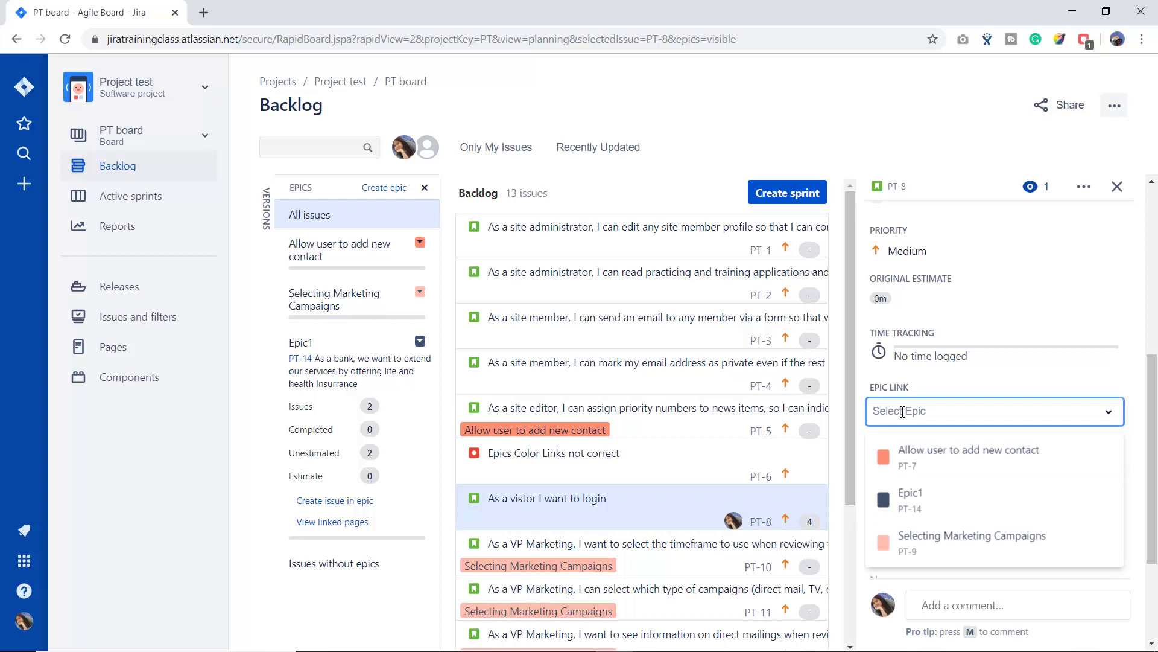
{"action": "left_click", "coordinate": [921, 498]}
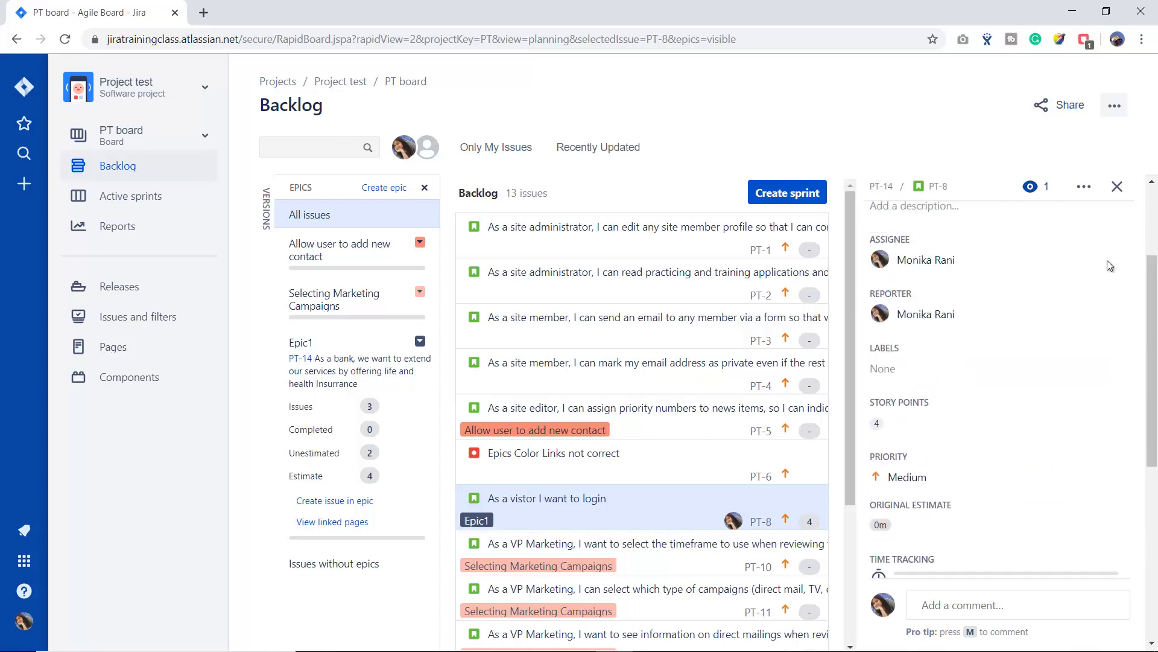
{"action": "left_click", "coordinate": [1116, 187]}
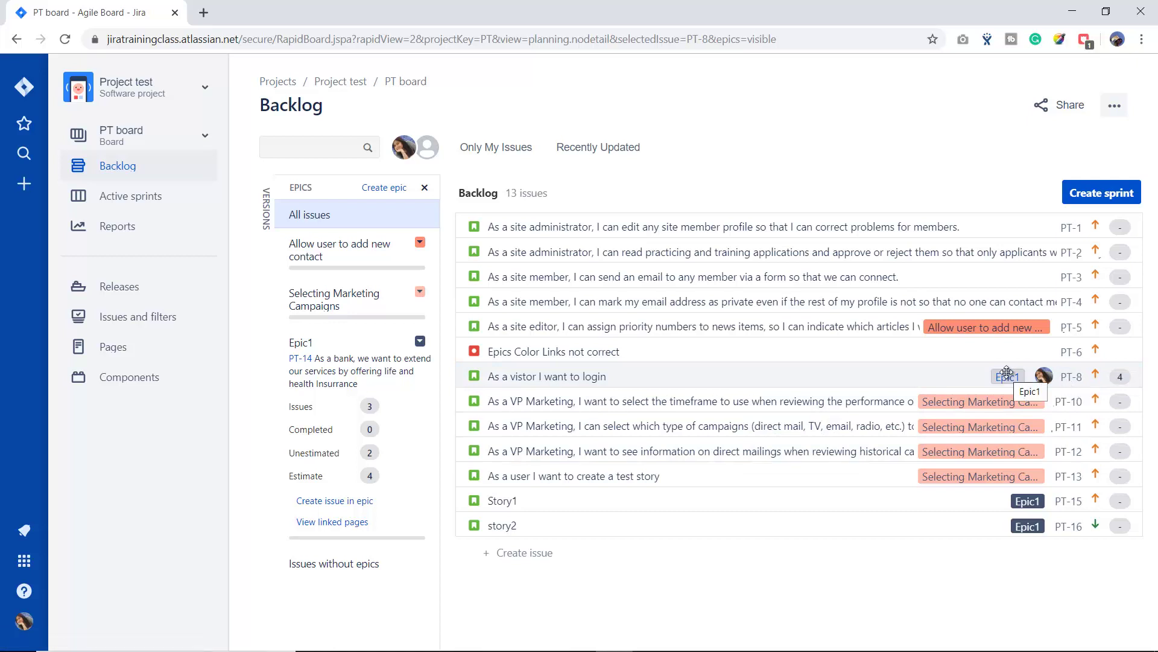
Filter the backlog to Epic1 to review its issues and its issue and estimate figures, and clear the filter again.
{"action": "mouse_move", "coordinate": [1004, 372]}
{"action": "left_mouse_down"}
{"action": "mouse_move", "coordinate": [374, 389]}
{"action": "mouse_move", "coordinate": [311, 422]}
{"action": "mouse_move", "coordinate": [386, 421]}
{"action": "mouse_move", "coordinate": [377, 410]}
{"action": "left_mouse_up"}
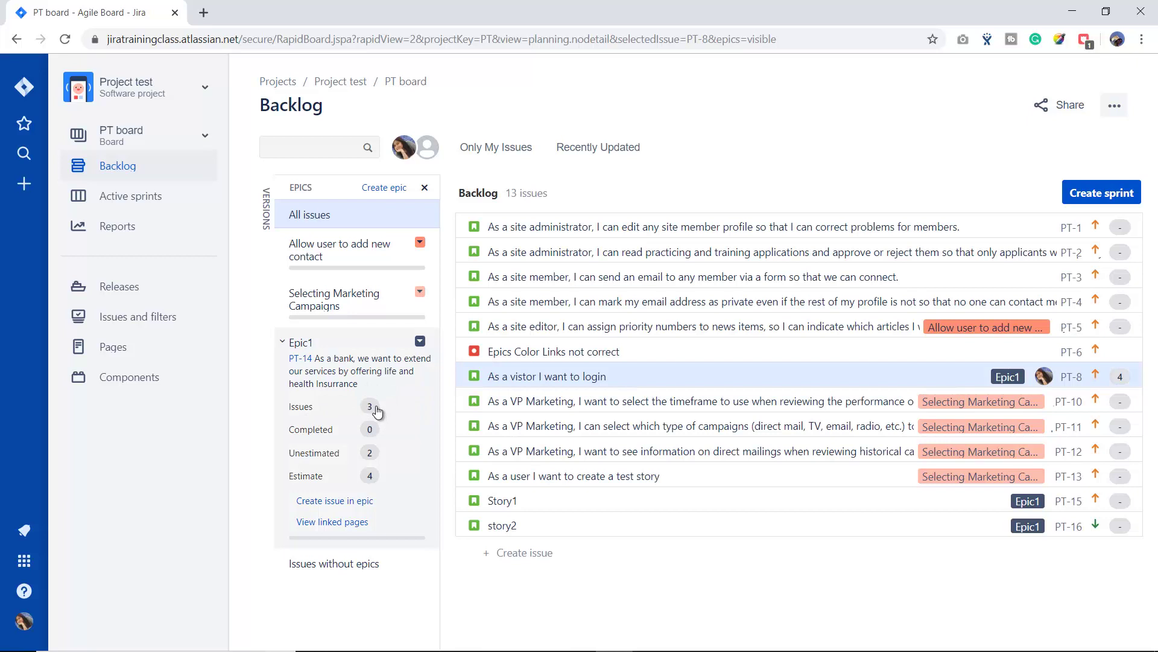
{"action": "left_click", "coordinate": [302, 344]}
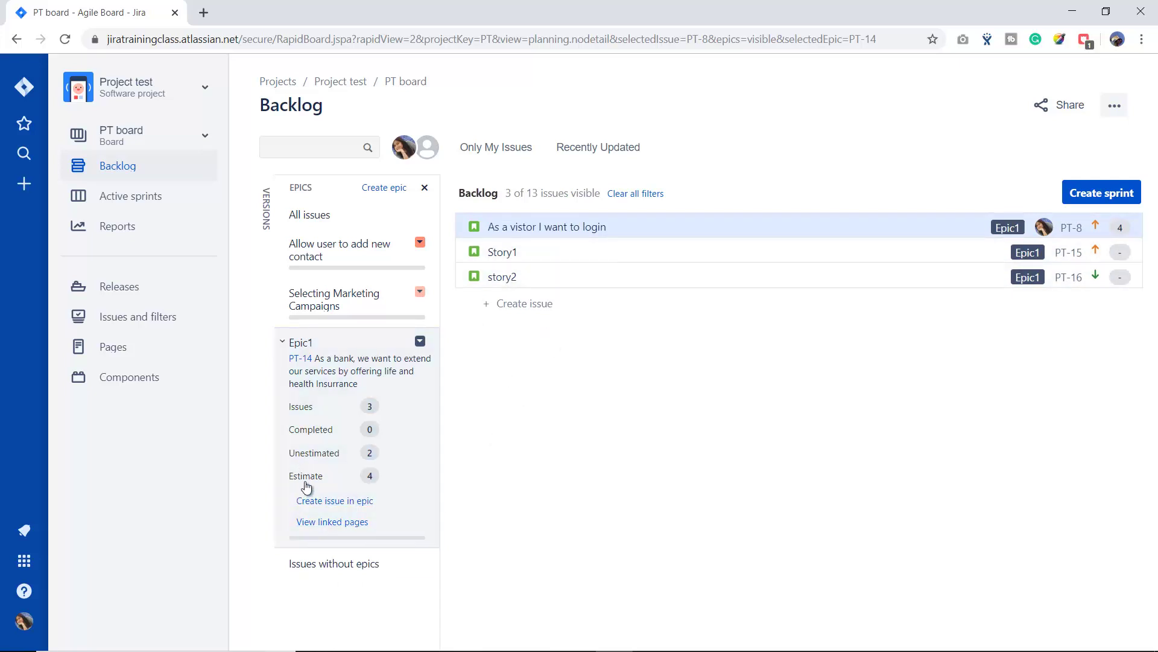
{"action": "mouse_move", "coordinate": [374, 484]}
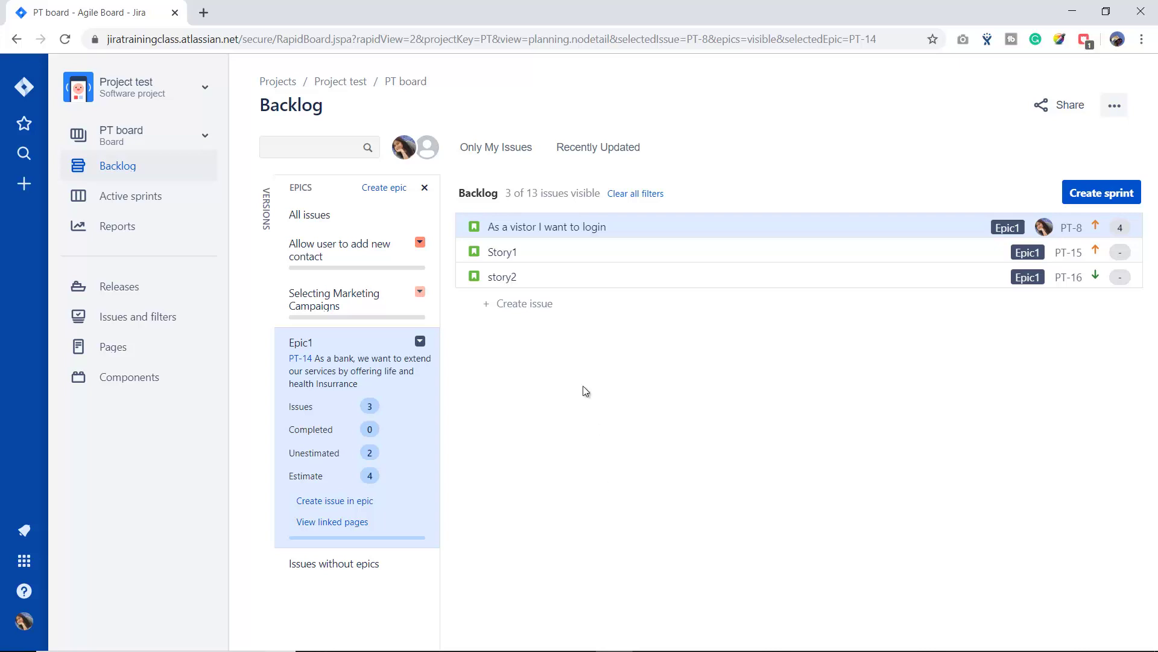
{"action": "left_click", "coordinate": [643, 192]}
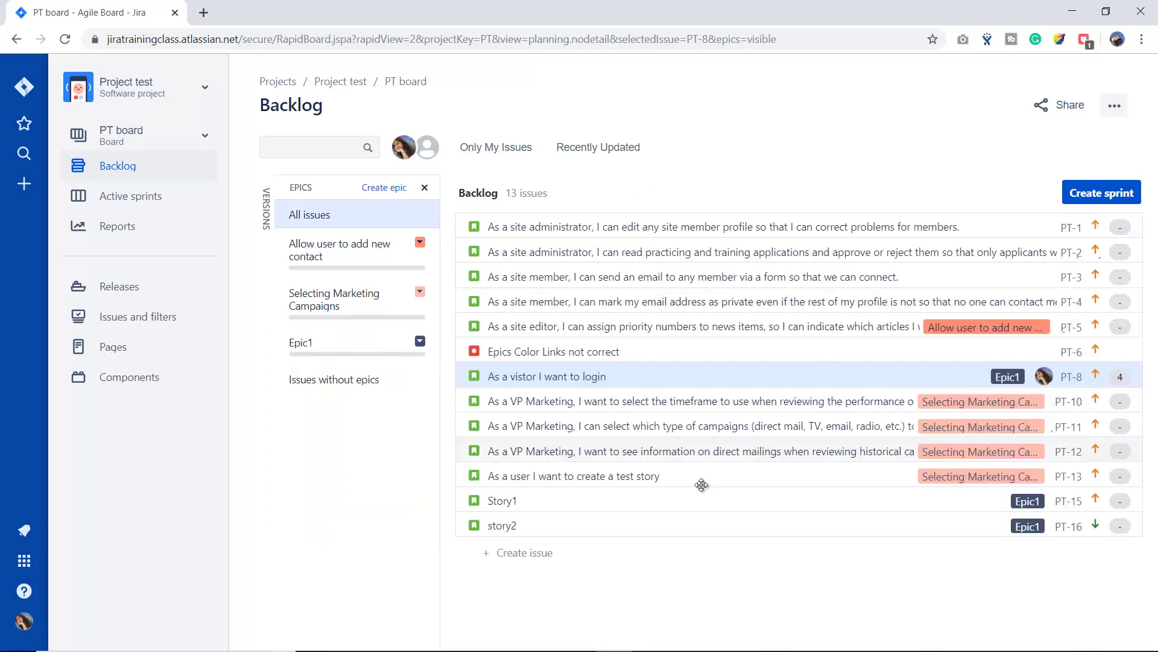